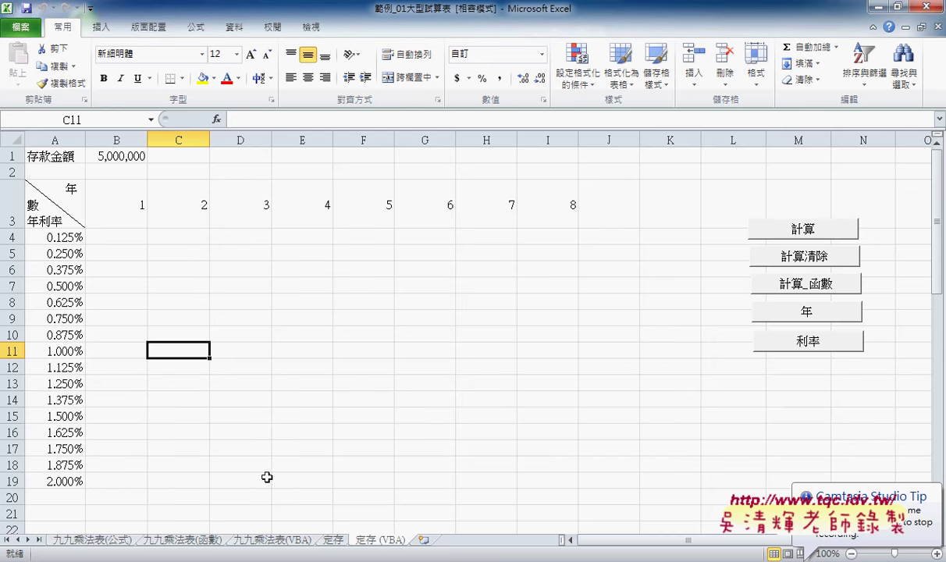
- Cut the year headers to 1 through 5 by entering 5 for the number of years
left_click(770, 310)
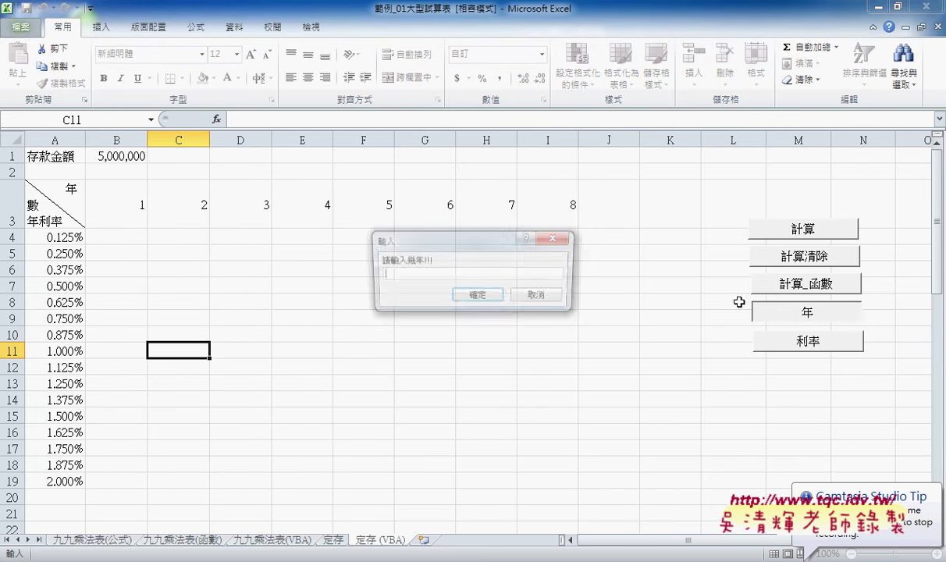
type("5")
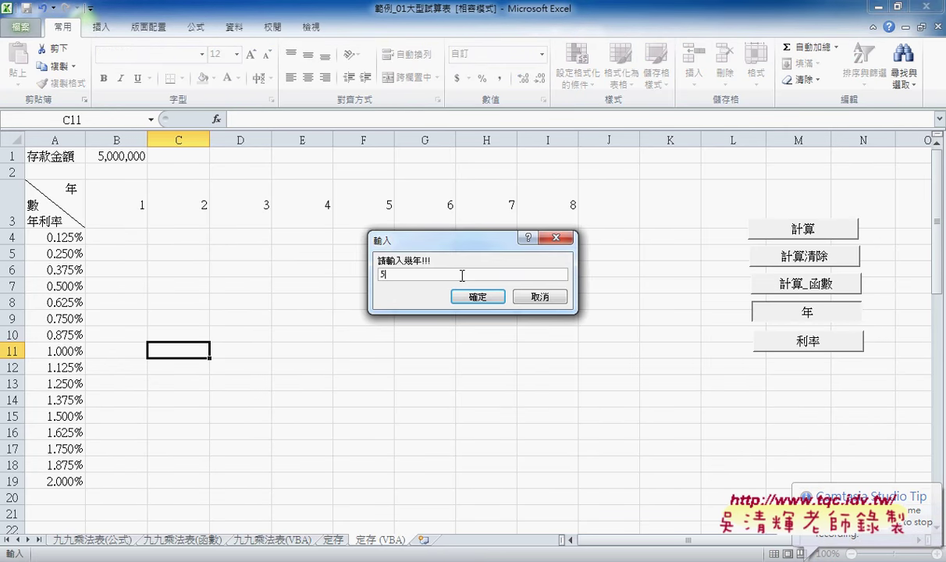
key("Return")
- Enter 3 as the interest-rate setting, then select the table body from B4 through column F
left_click(826, 353)
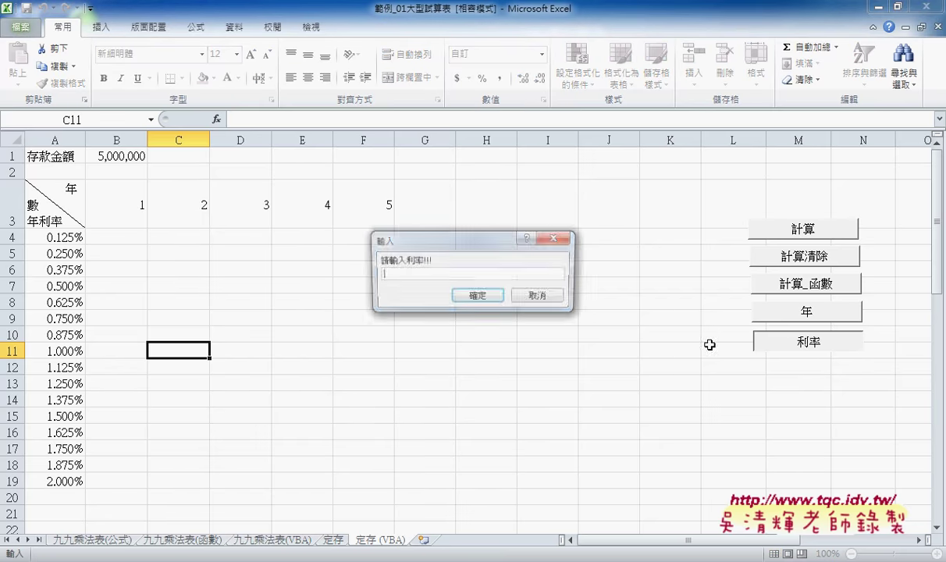
type("3")
key("Return")
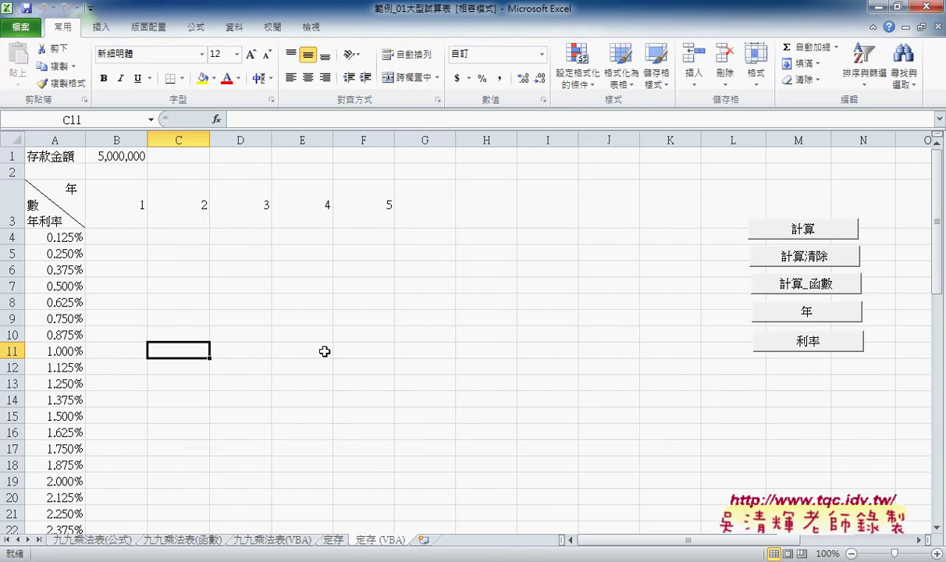
mouse_move(114, 234)
left_mouse_down()
mouse_move(369, 312)
mouse_move(367, 488)
left_mouse_up()
scroll(510, 471, "up", 2)
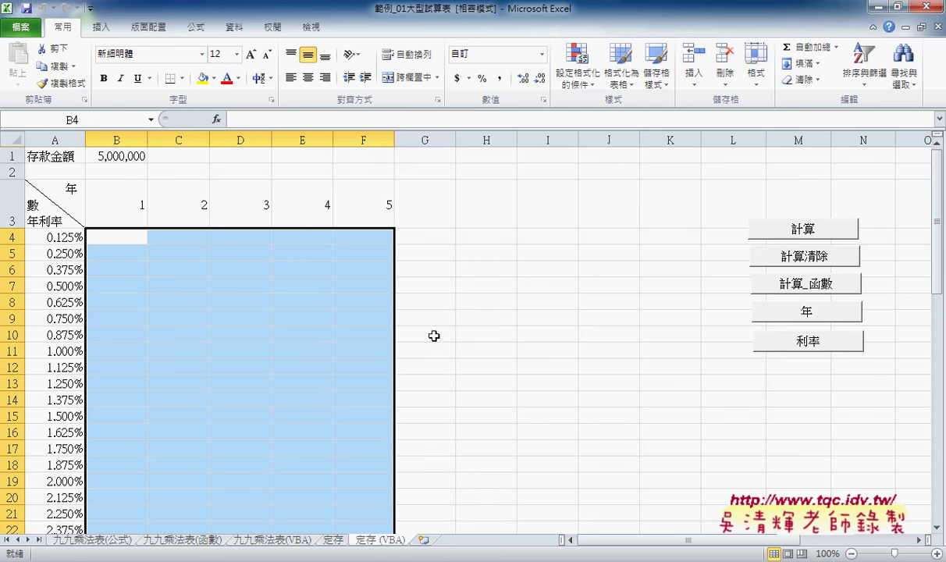
- Apply All Borders to the selected rate table body
left_click(181, 79)
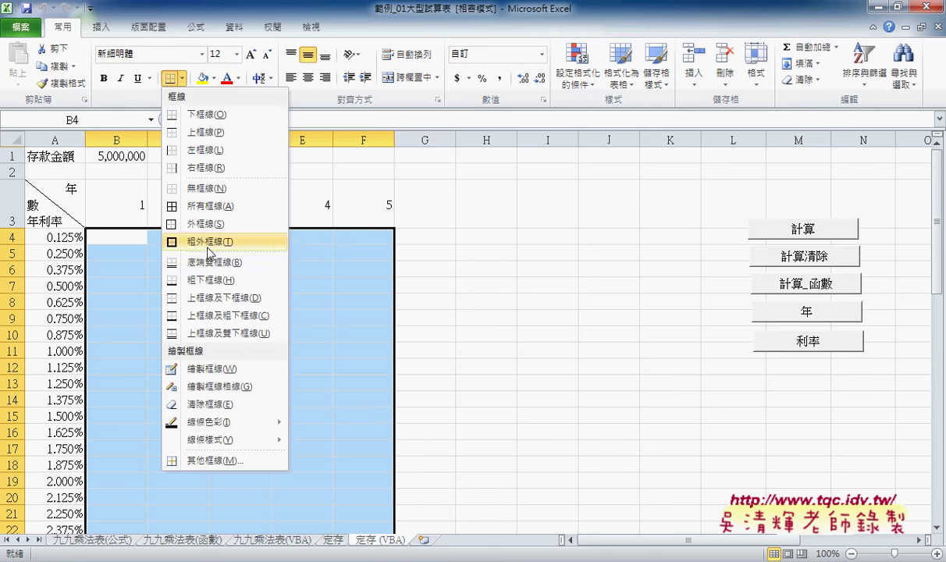
left_click(217, 206)
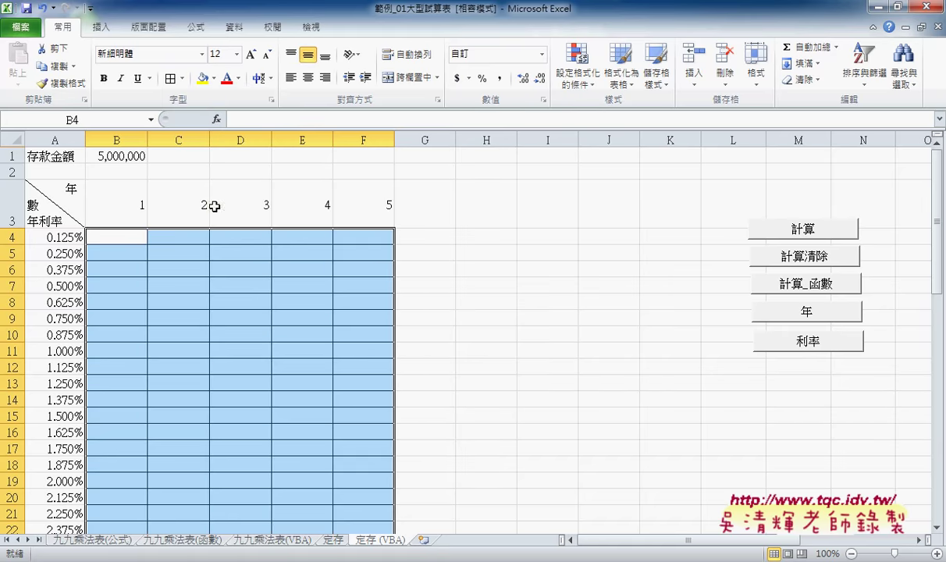
left_click(537, 303)
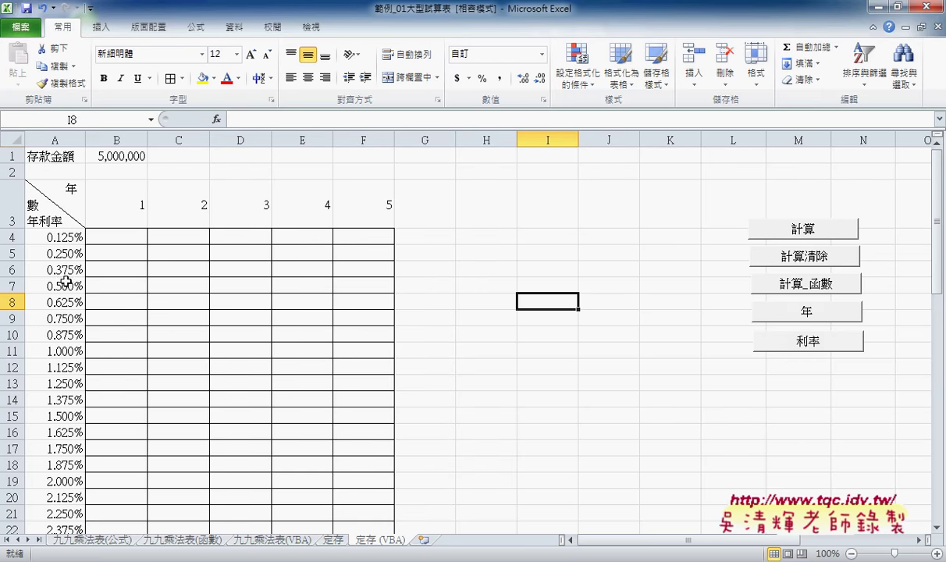
- Reselect B4:F27 and give it red Outline and Inside borders through More Borders
mouse_move(101, 236)
left_mouse_down()
mouse_move(394, 504)
mouse_move(348, 497)
left_mouse_up()
left_click(182, 79)
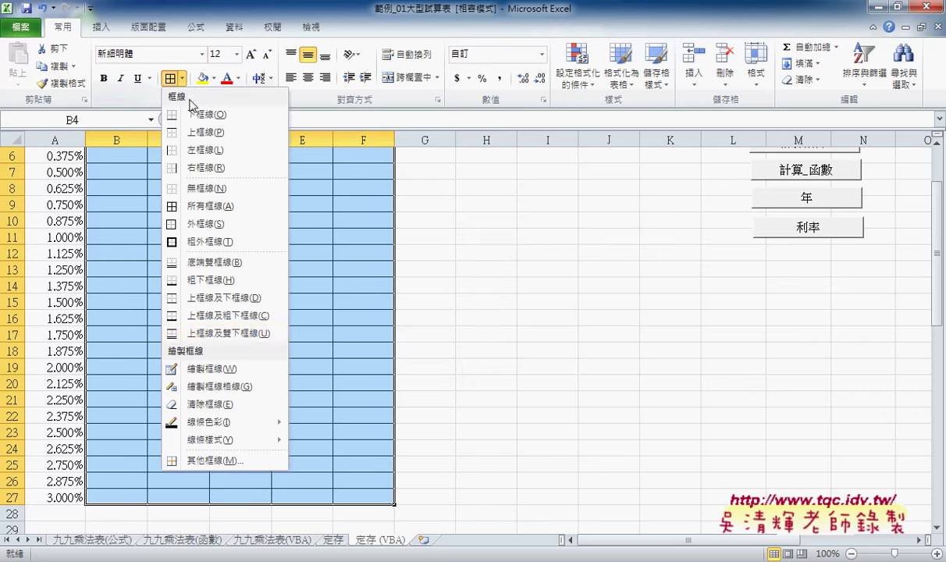
left_click(222, 455)
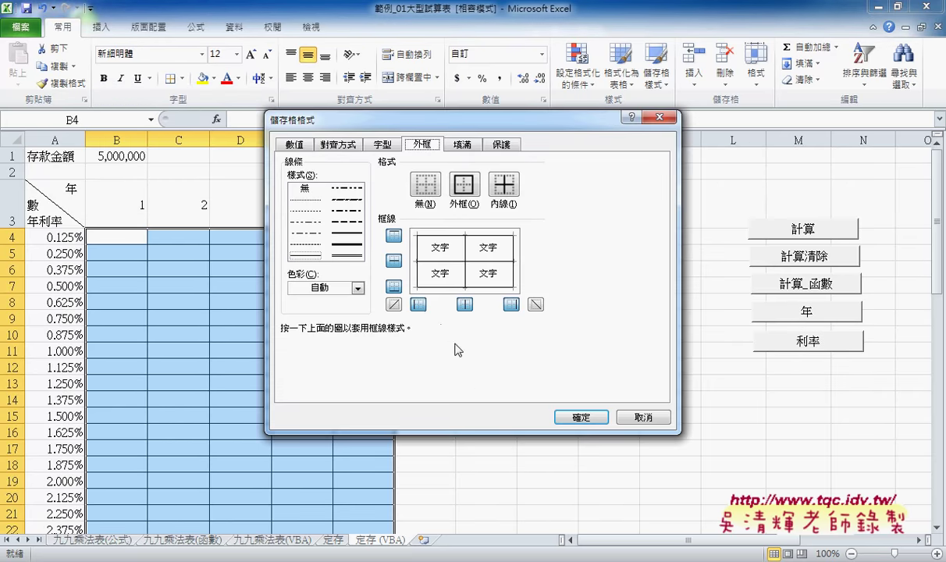
left_click(358, 288)
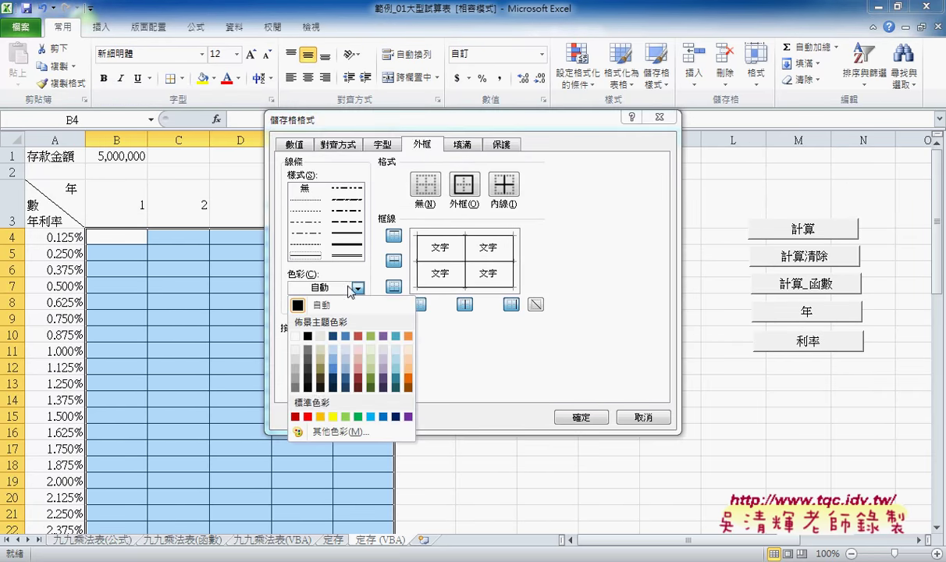
left_click(302, 404)
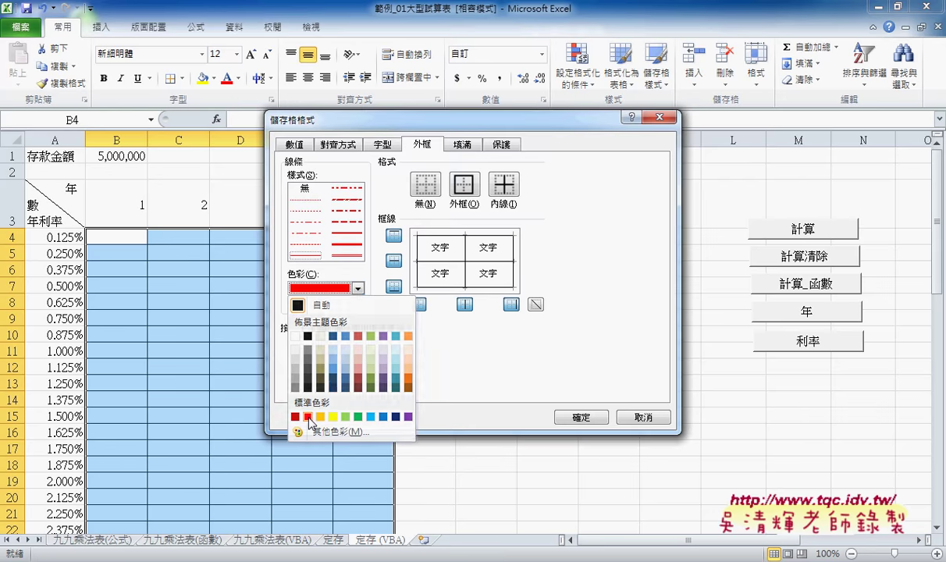
left_click(463, 185)
left_click(504, 186)
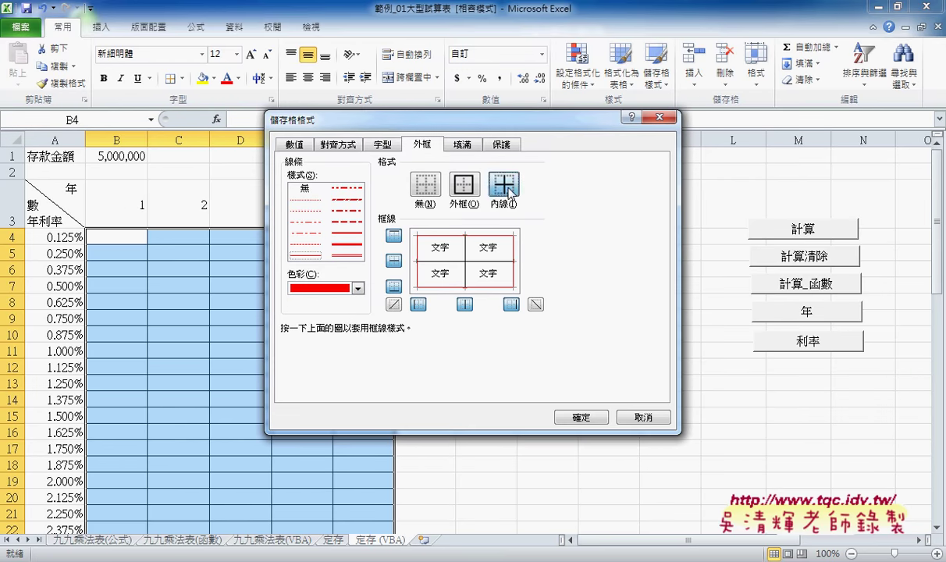
left_click(569, 417)
left_click(486, 368)
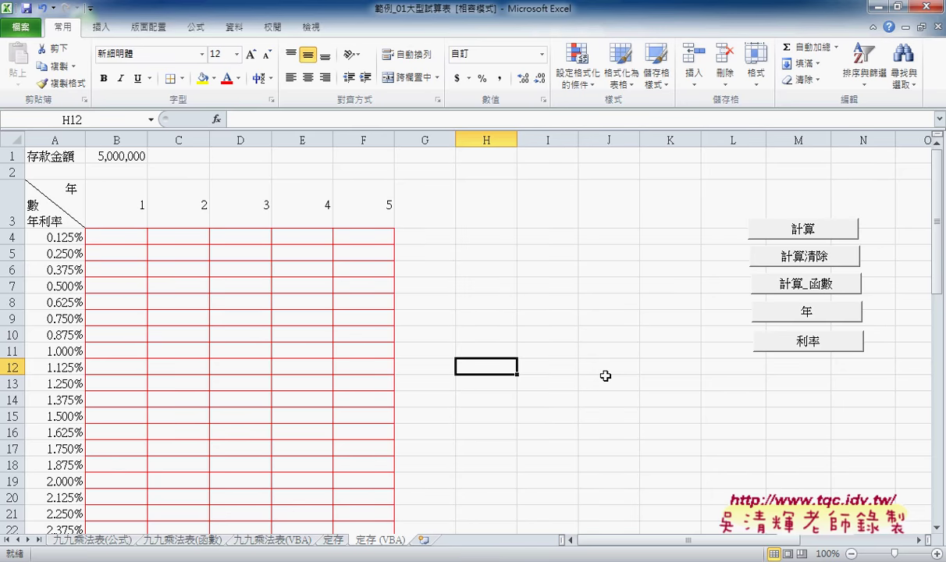
- Set the number of years to 8 and select the table body from B4 to column I
left_click(828, 312)
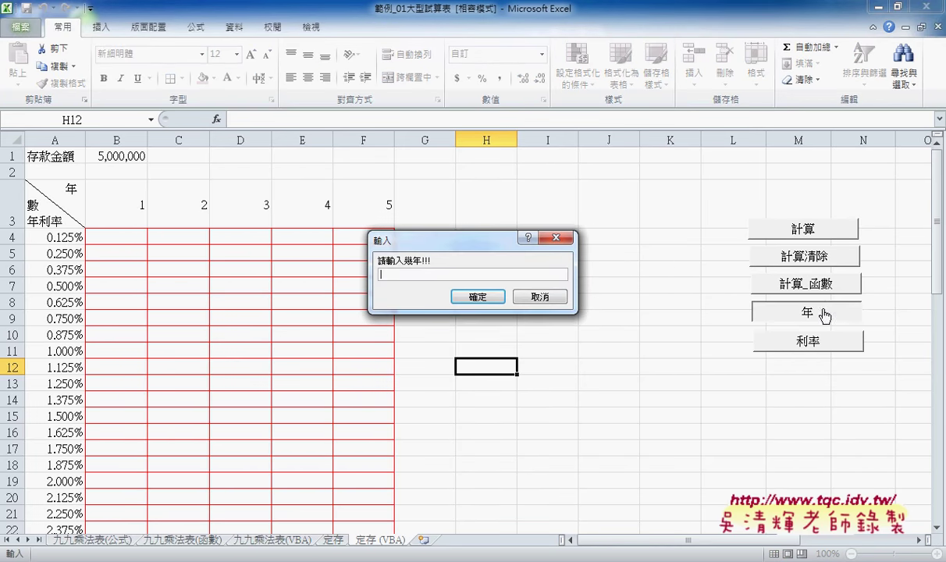
type("8")
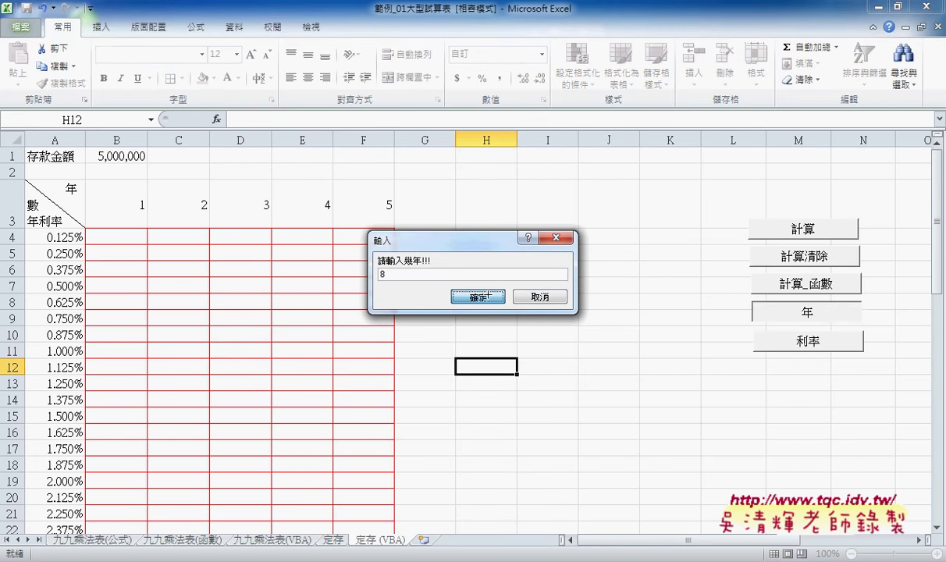
left_click(480, 296)
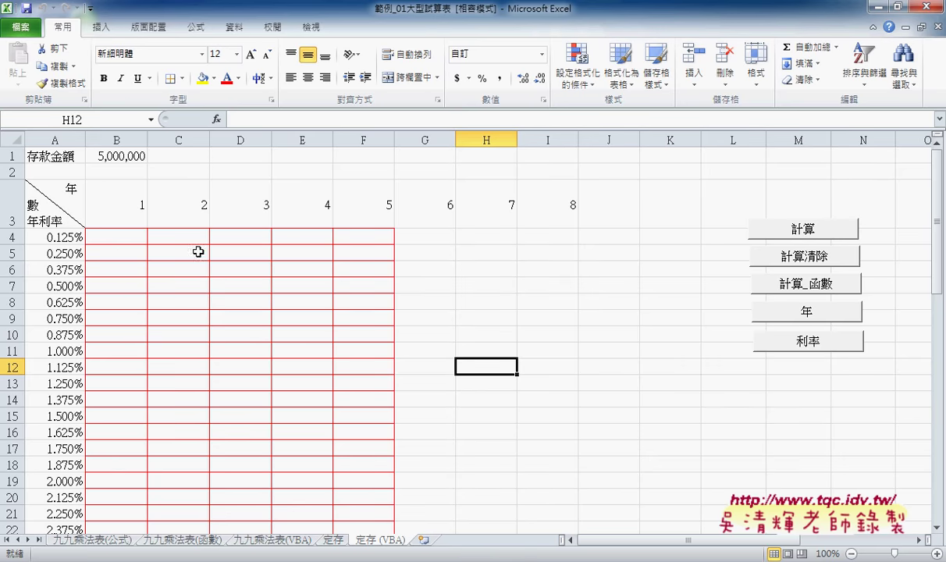
mouse_move(110, 234)
left_mouse_down()
mouse_move(539, 266)
mouse_move(543, 521)
mouse_move(543, 497)
left_mouse_up()
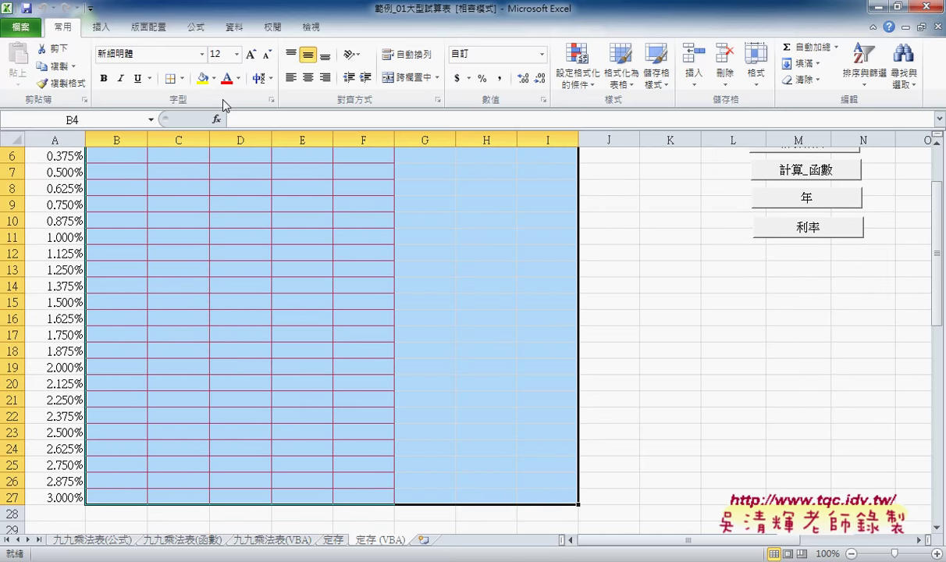
- Replace the red borders with Automatic black inside grid borders across B–I, then rerun 利率
left_click(181, 78)
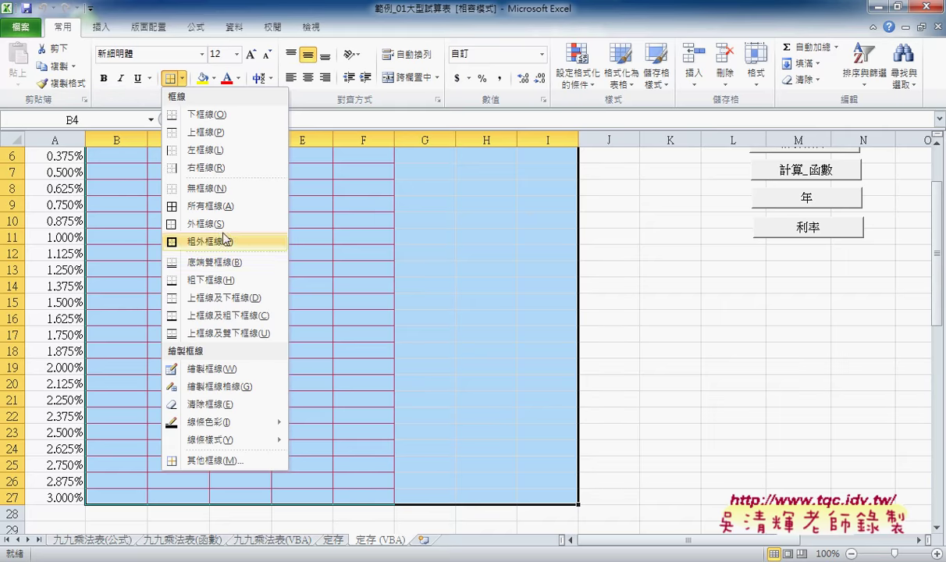
left_click(219, 188)
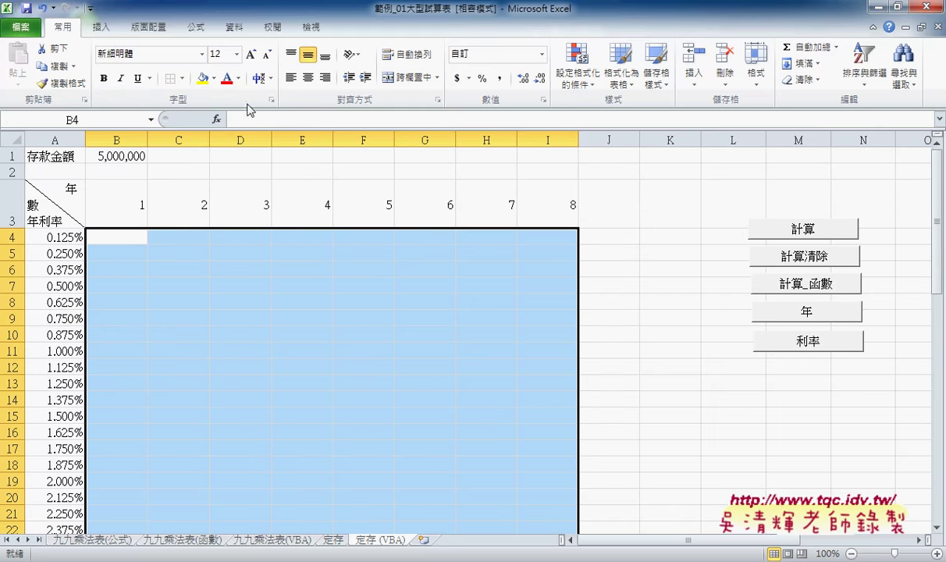
left_click(181, 79)
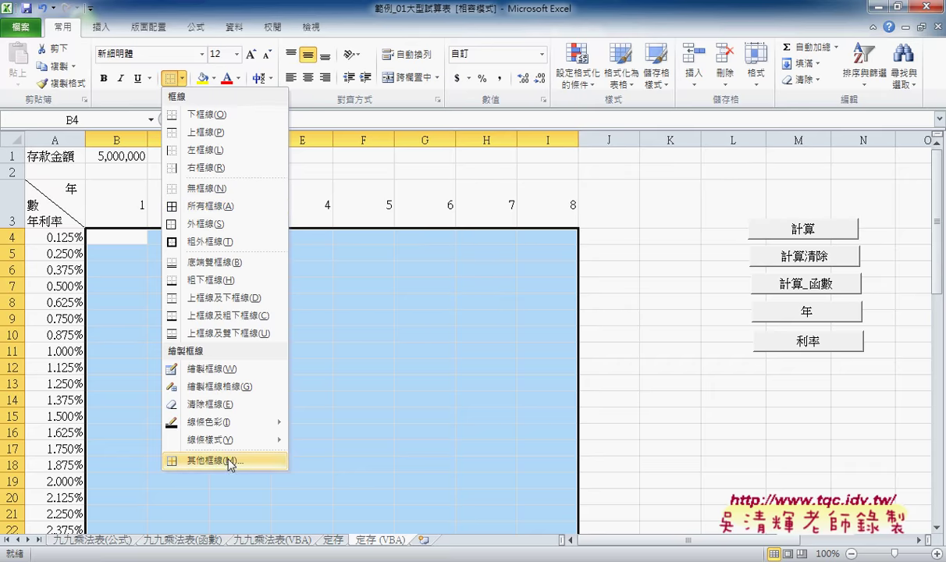
left_click(222, 461)
left_click(356, 289)
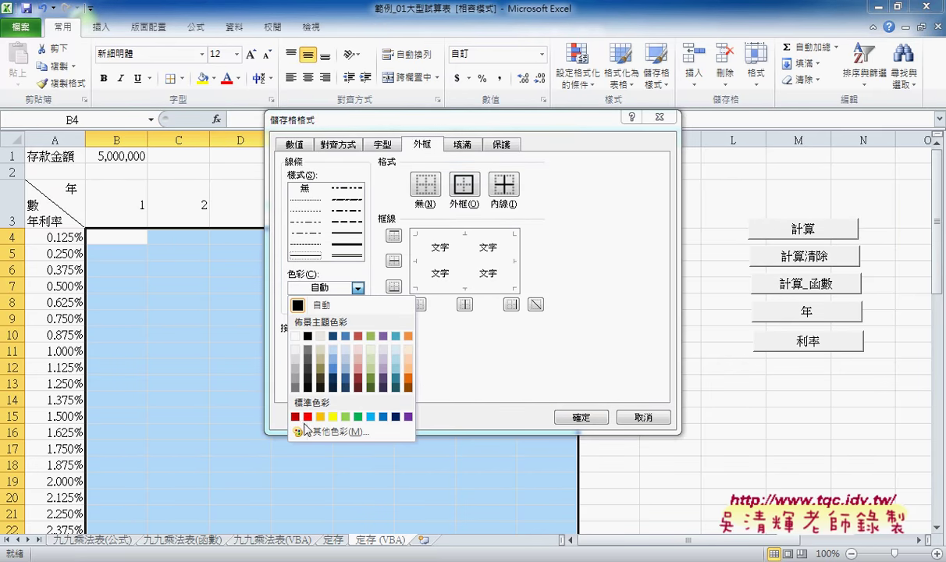
left_click(498, 194)
left_click(498, 194)
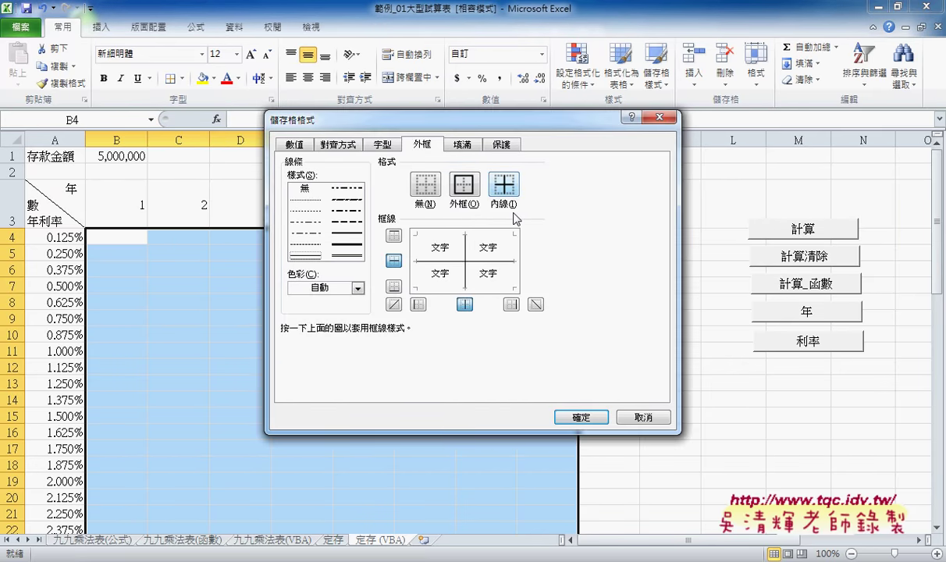
left_click(577, 417)
left_click(648, 415)
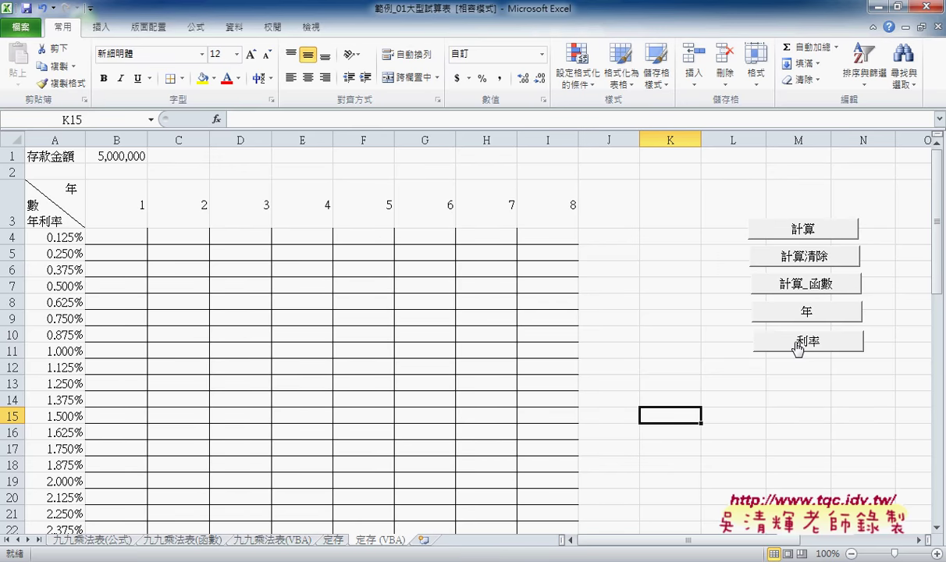
left_click(781, 339)
mouse_move(258, 558)
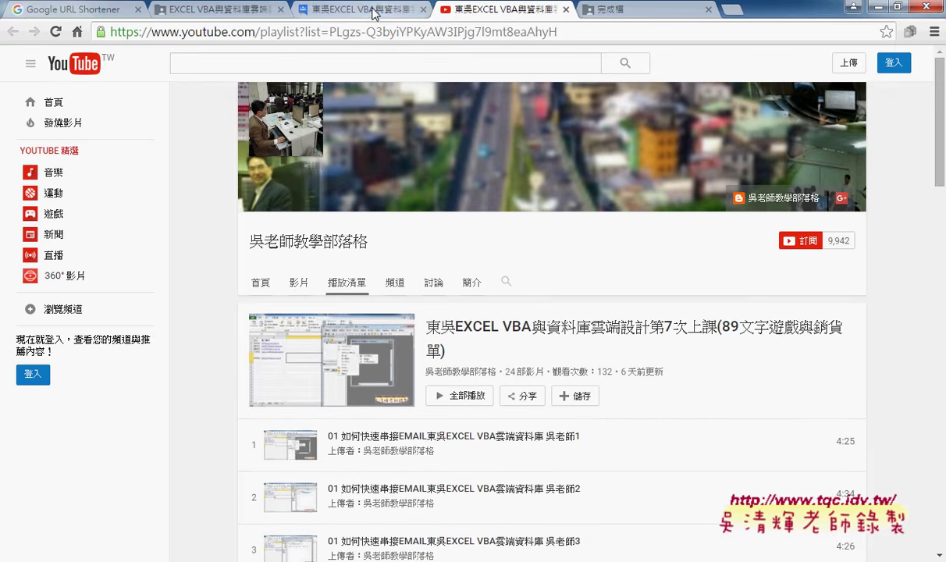
- Browse the shared Drive folders to 範例_宴會排桌(框線物件), preview 宴會排桌VBA.xlsm, then close the preview
left_click(270, 14)
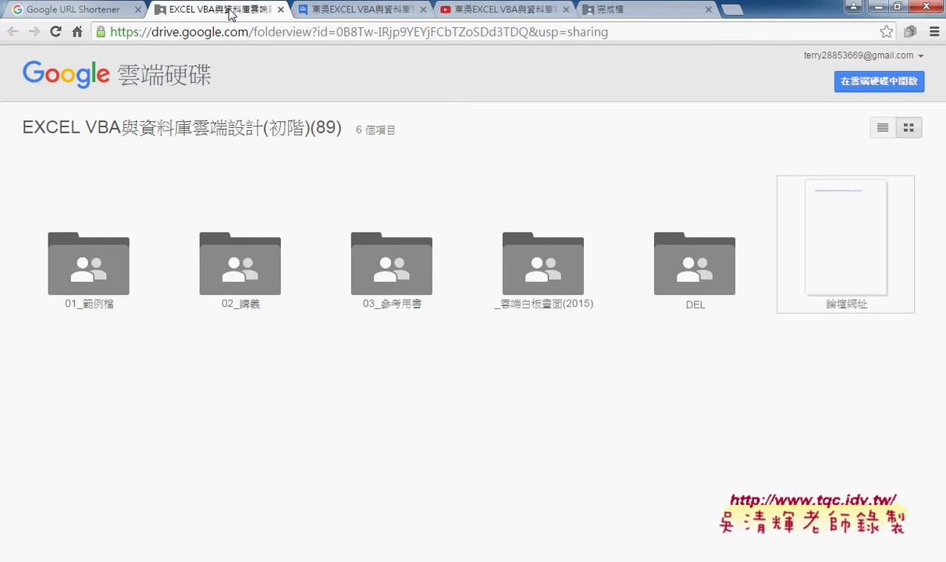
left_click(561, 303)
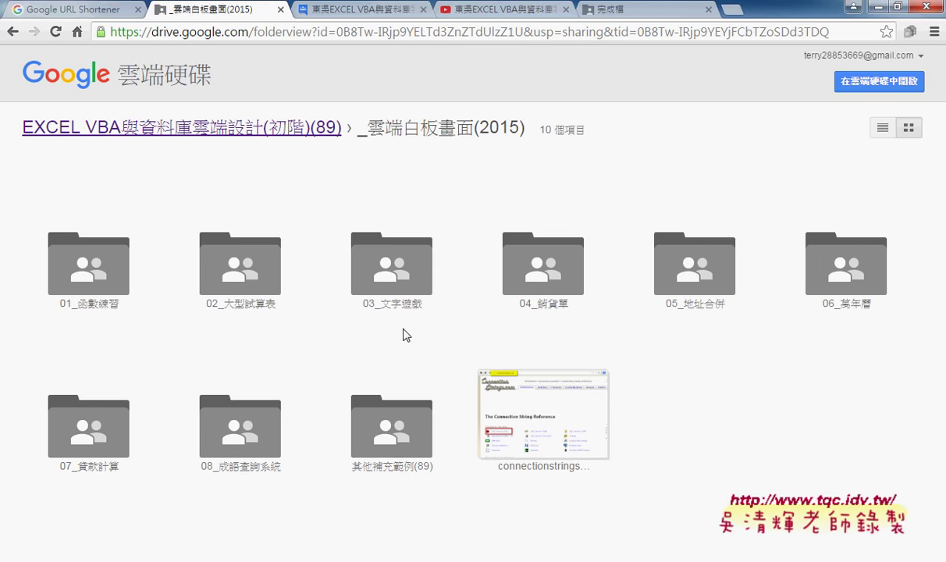
left_click(397, 467)
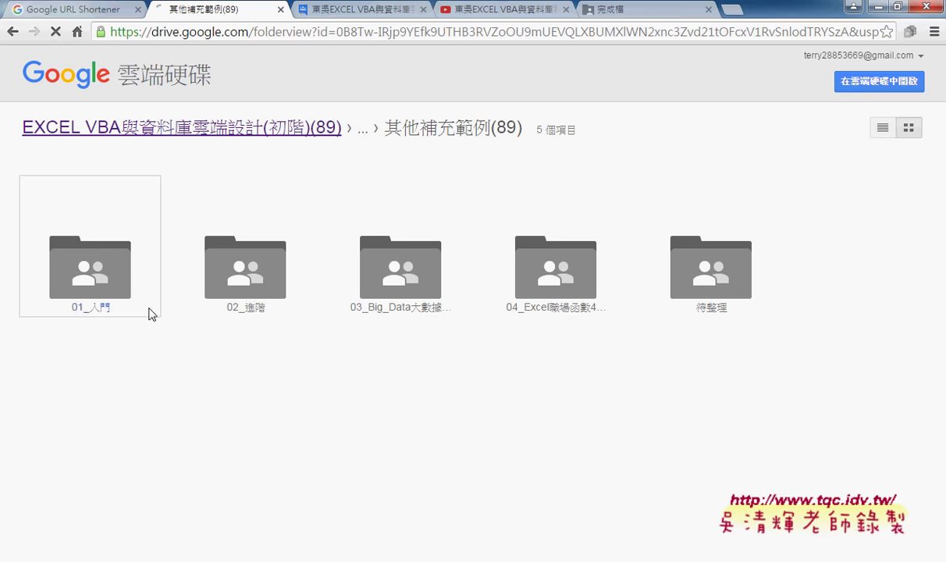
left_click(867, 130)
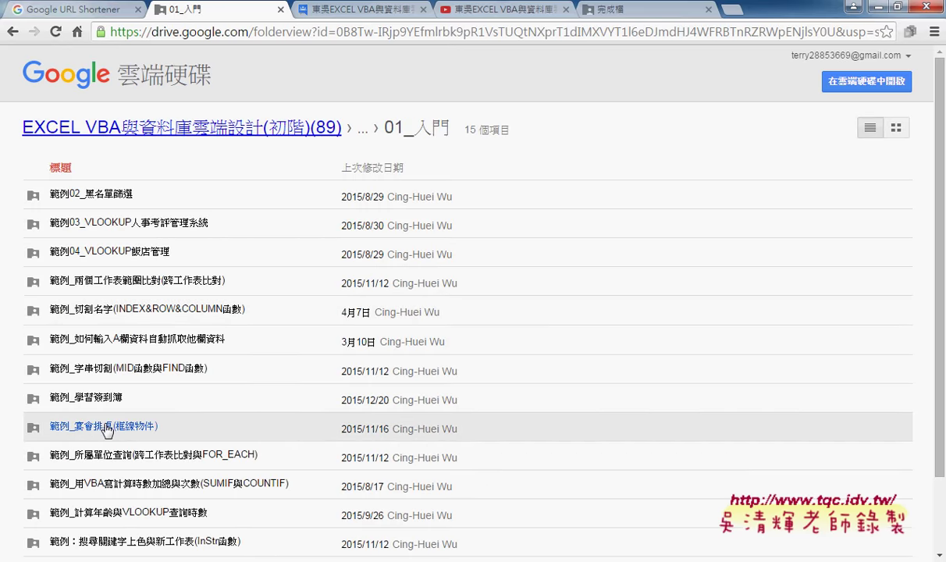
left_click_drag(156, 428, 64, 432)
left_click(119, 426)
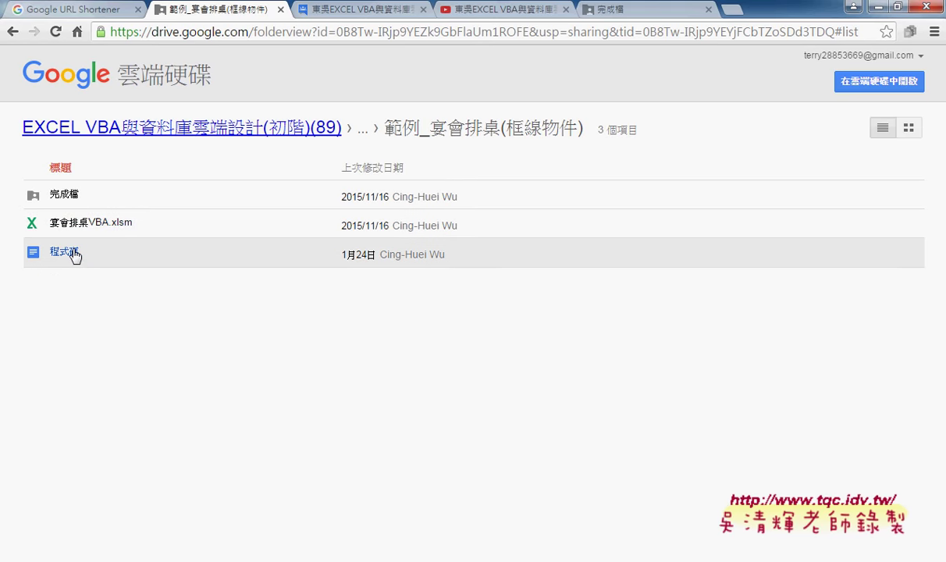
left_click(110, 225)
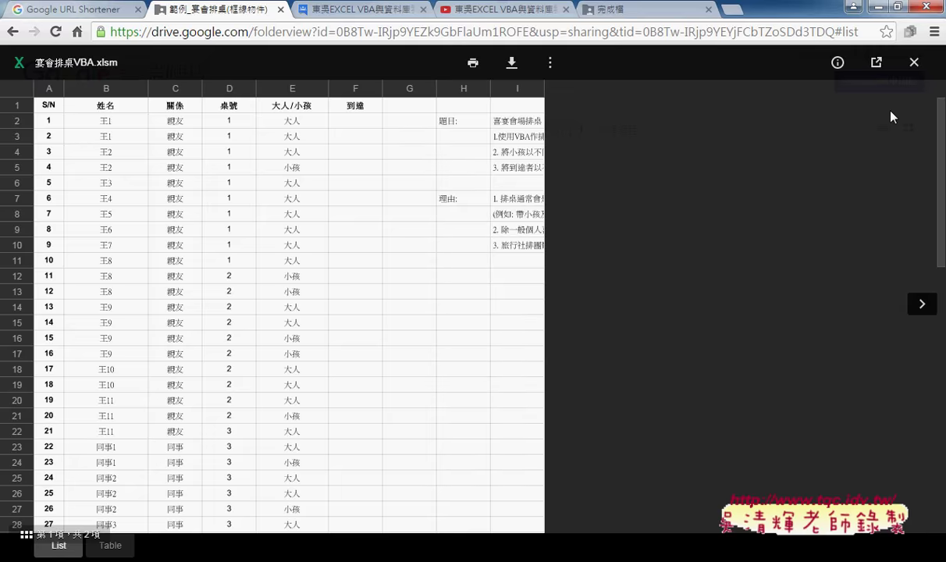
left_click(893, 116)
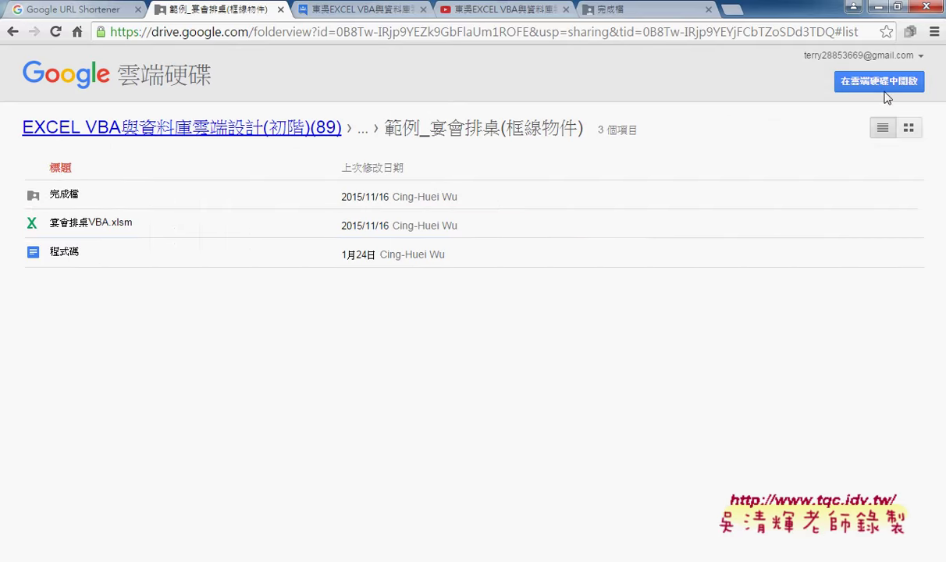
- Bring up the seating workbook and review the List sheet's name, relationship, table and adult/child columns
mouse_move(258, 558)
left_click(400, 532)
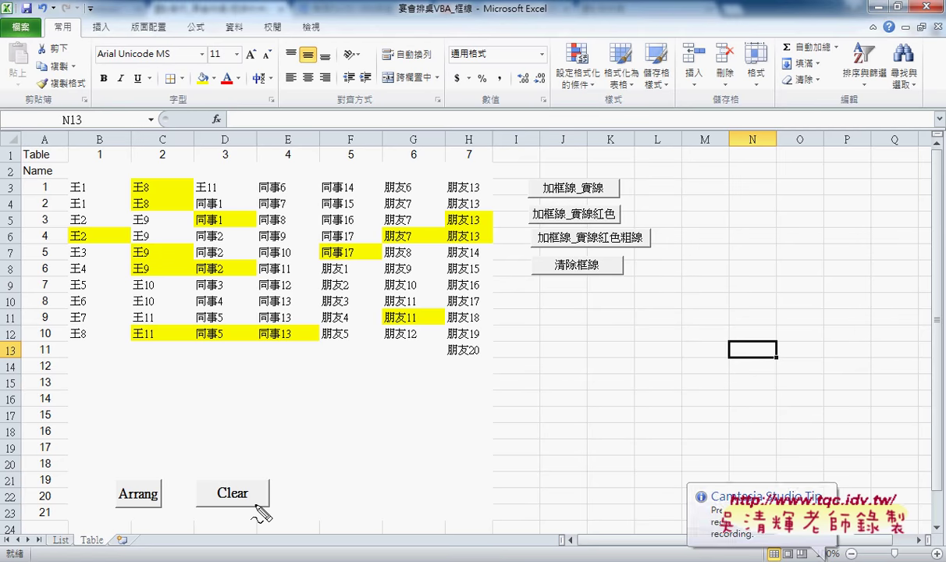
left_click_drag(69, 527, 111, 529)
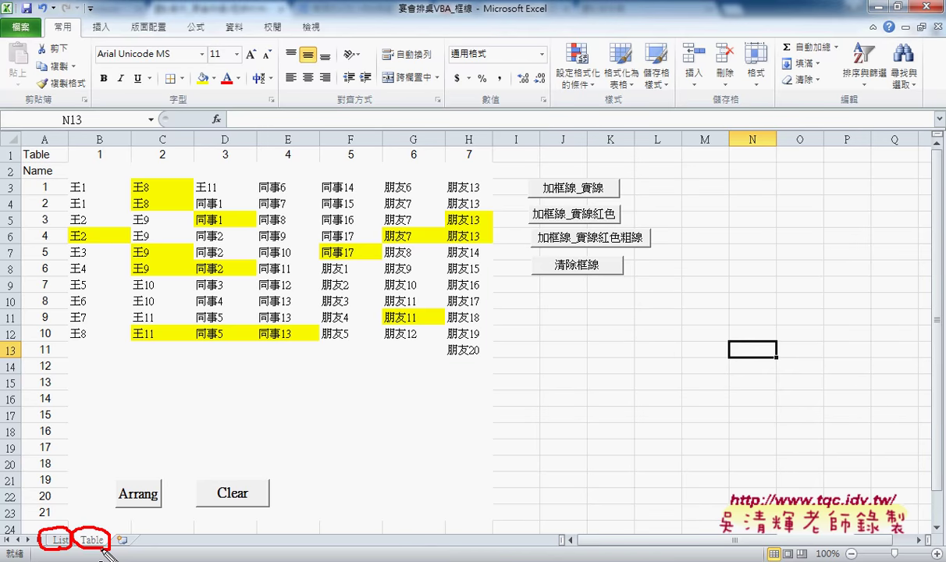
key("Escape")
left_click(61, 541)
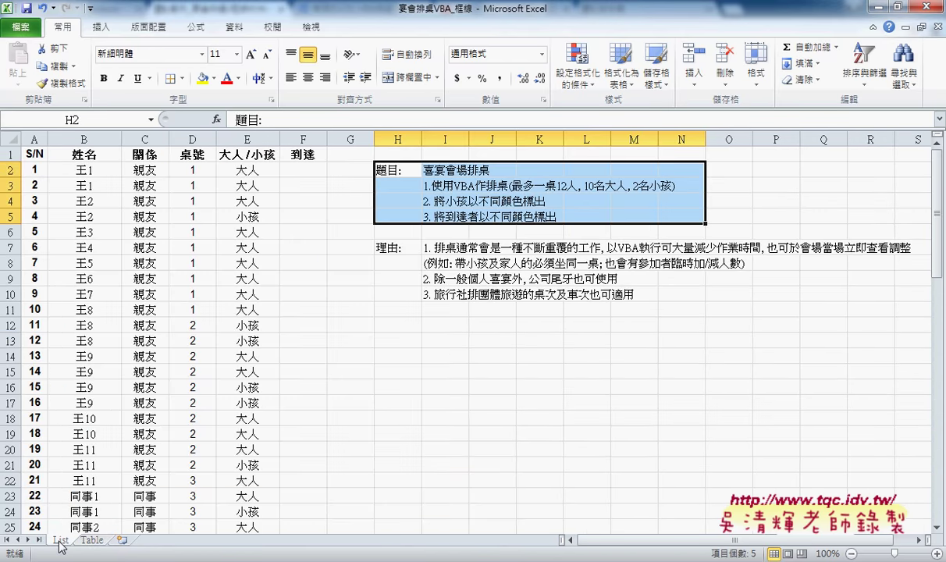
left_click(89, 167)
left_click(151, 173)
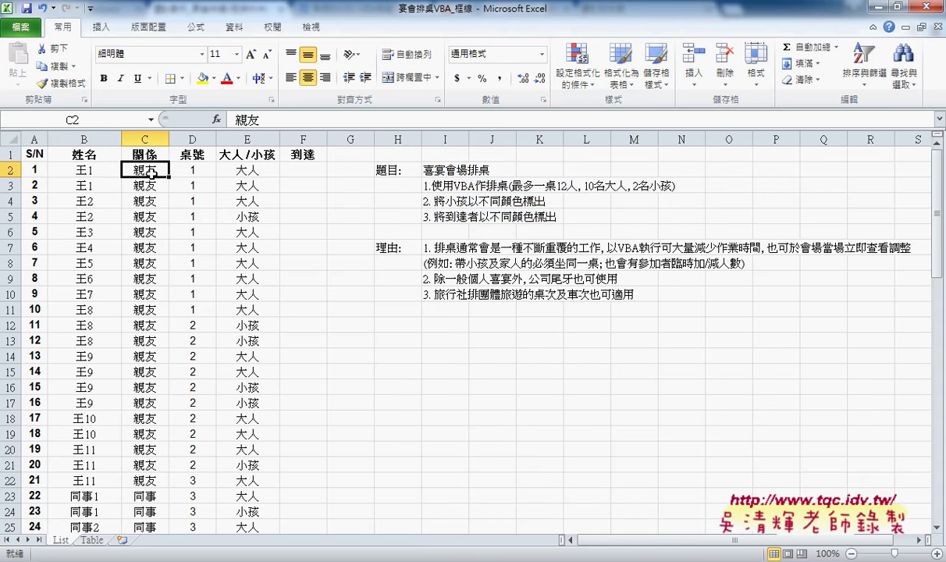
left_click(202, 171)
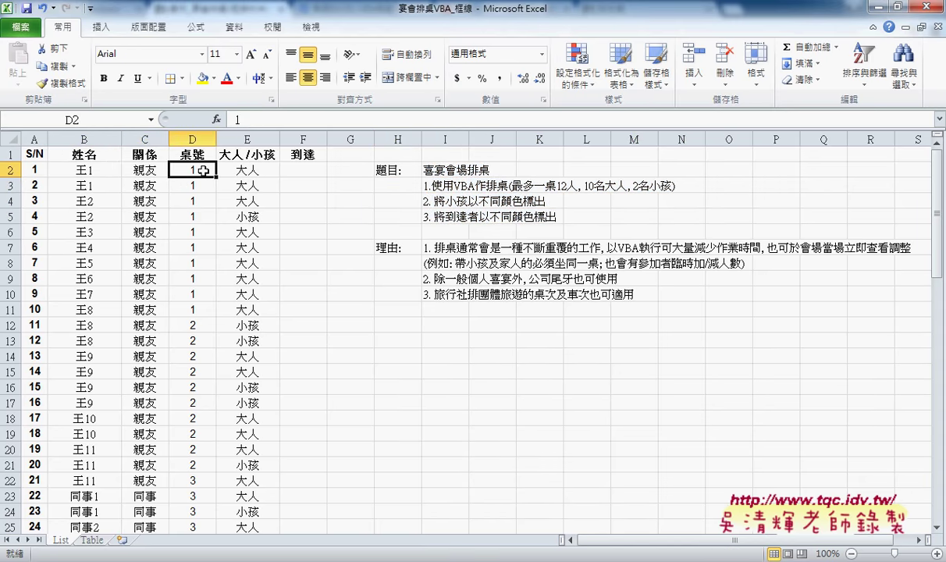
left_click(244, 163)
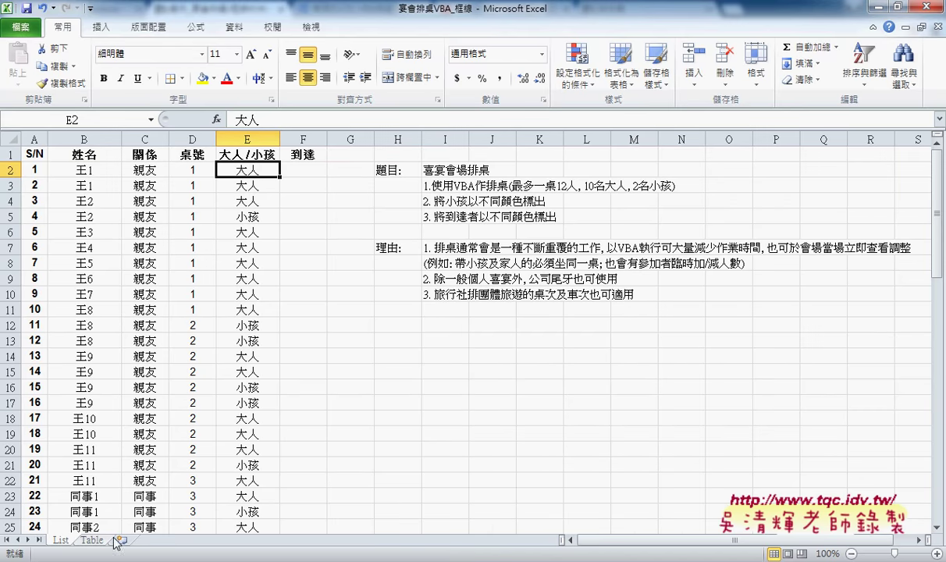
- Clear the Table sheet's seating grid, then run Arrang to refill it from the guest list
left_click(85, 540)
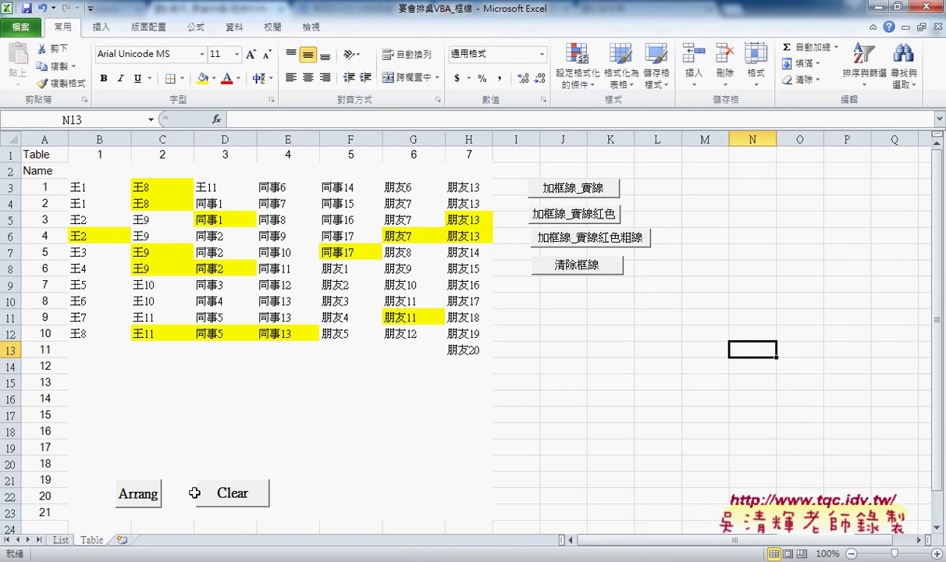
left_click(236, 500)
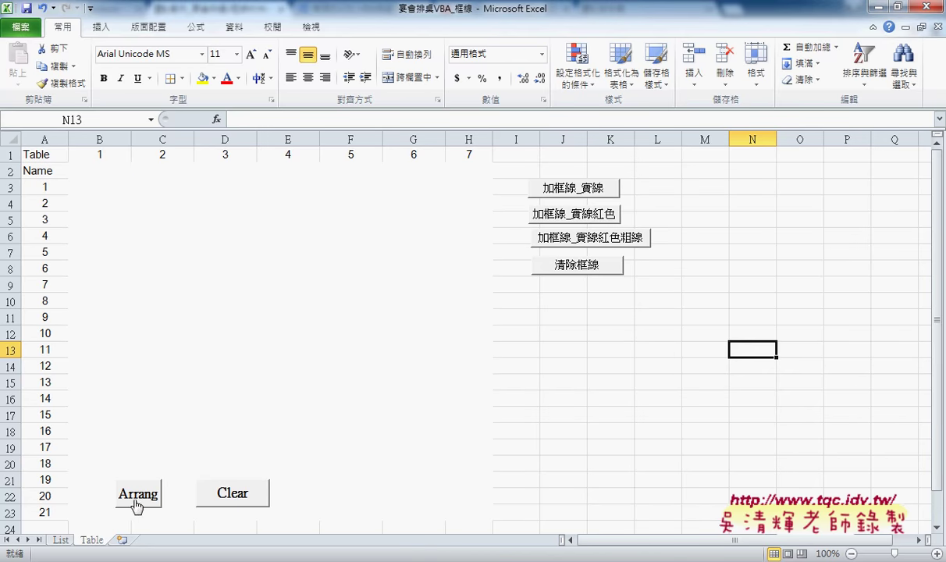
left_click(60, 539)
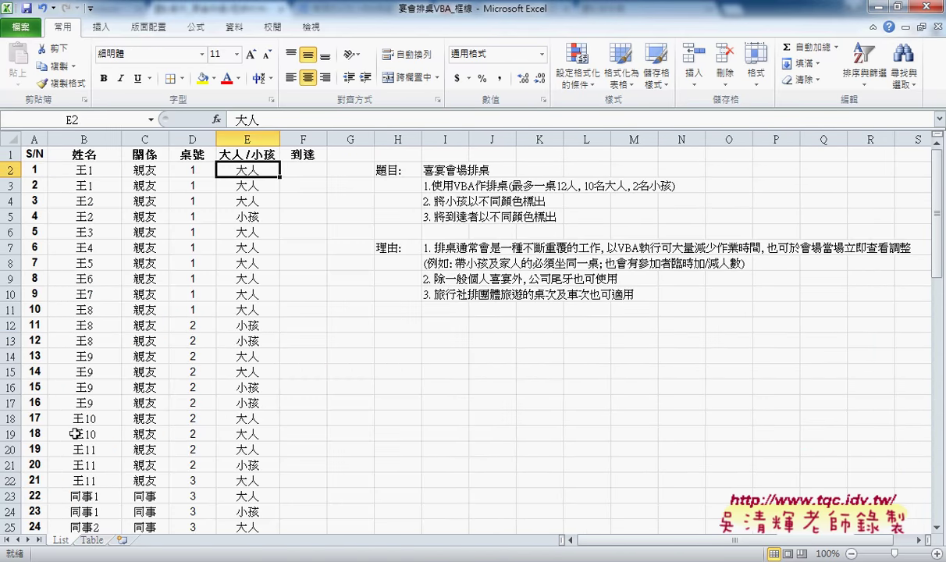
left_click(92, 539)
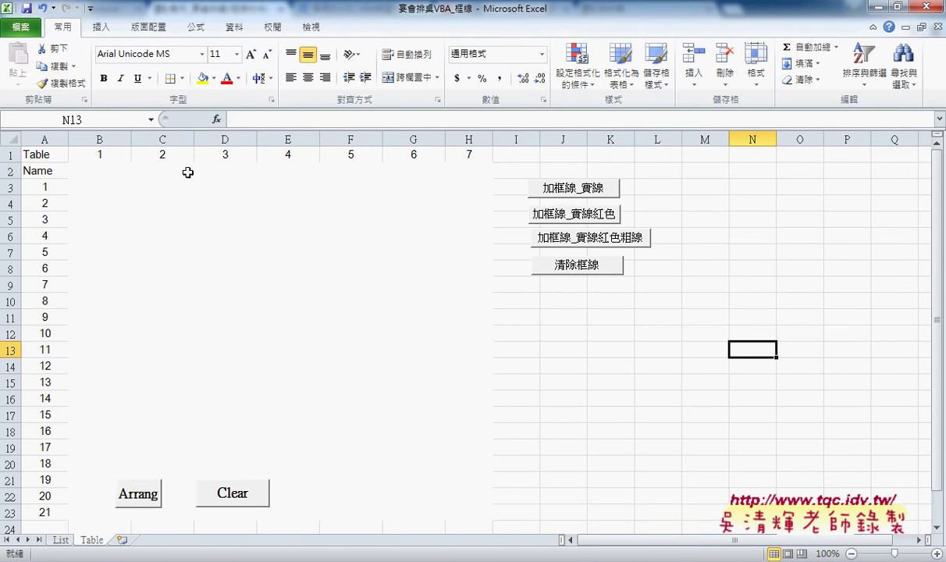
left_click(140, 497)
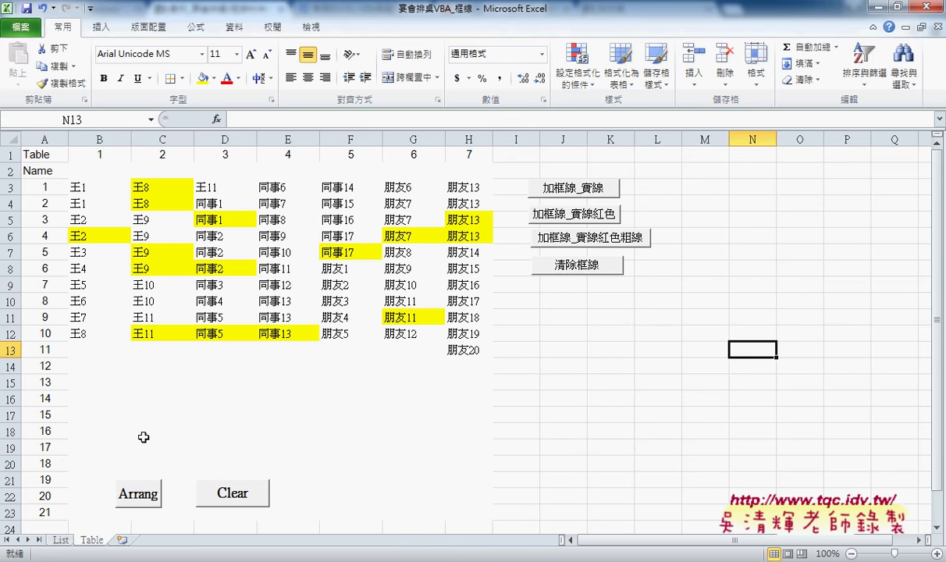
- Open the Arrang button's assigned macro in the VBA editor, sized beside the worksheet
right_click(142, 504)
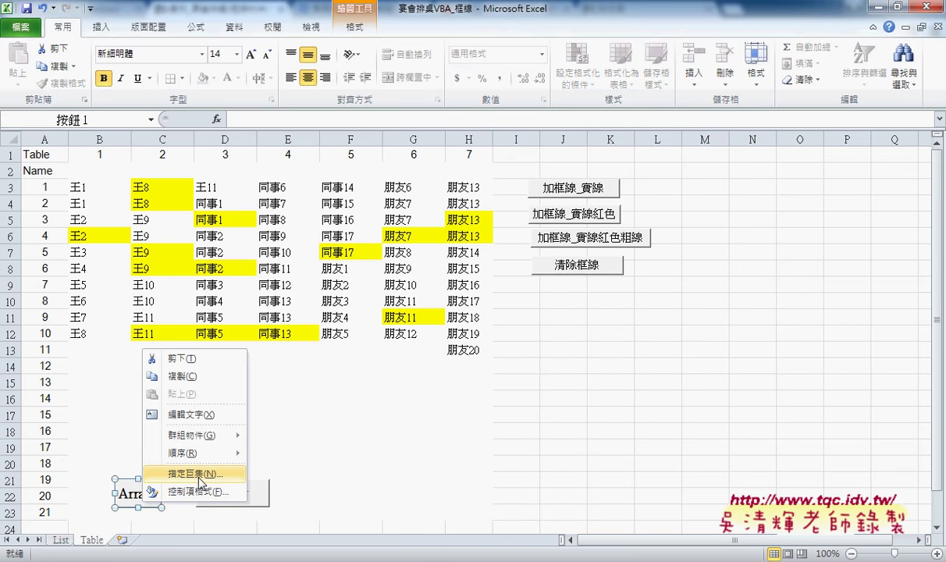
left_click(191, 473)
left_click(315, 356)
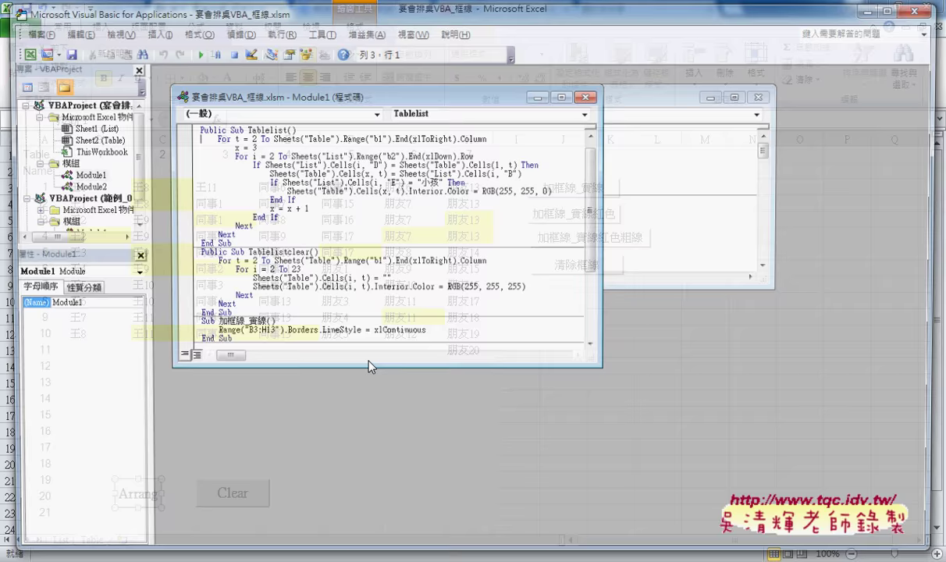
double_click(367, 64)
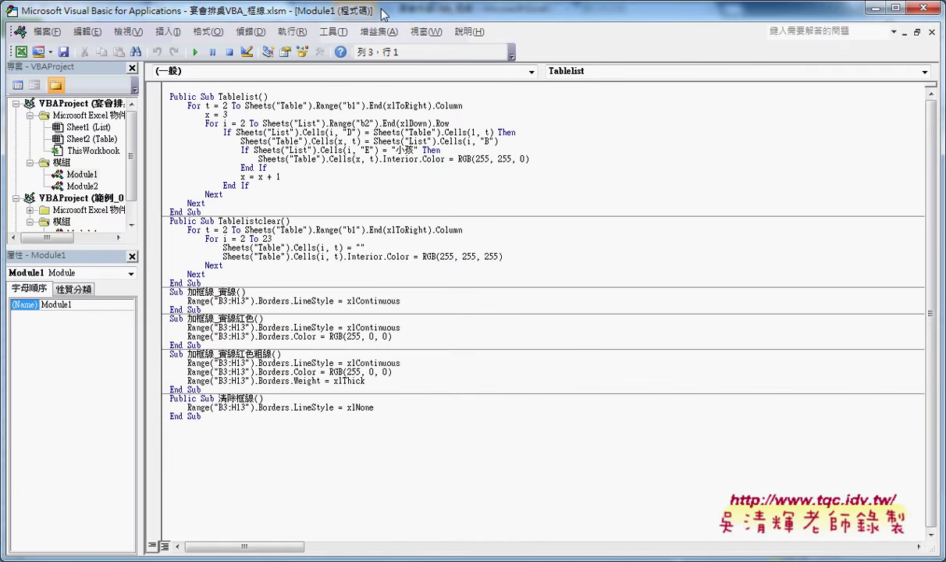
left_click_drag(364, 14, 734, 18)
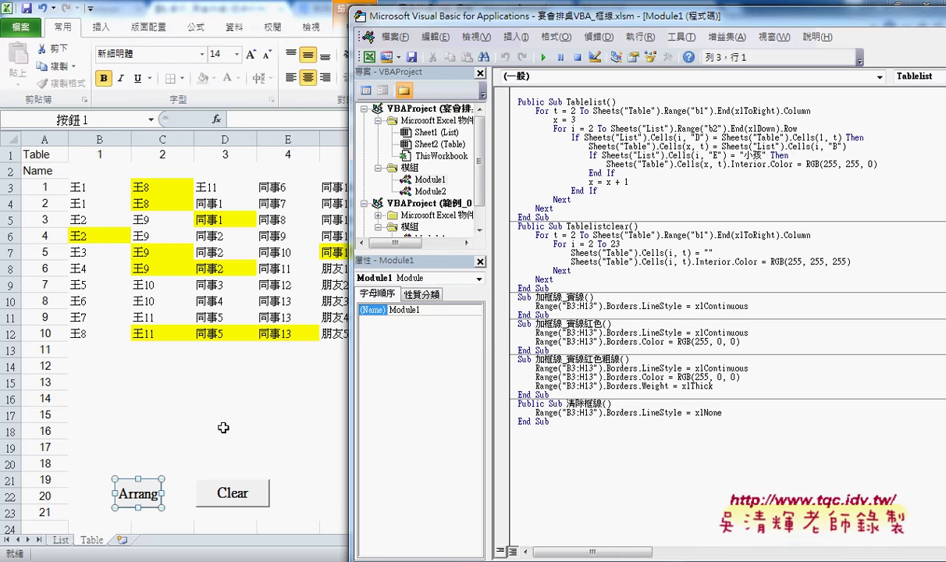
left_click(223, 427)
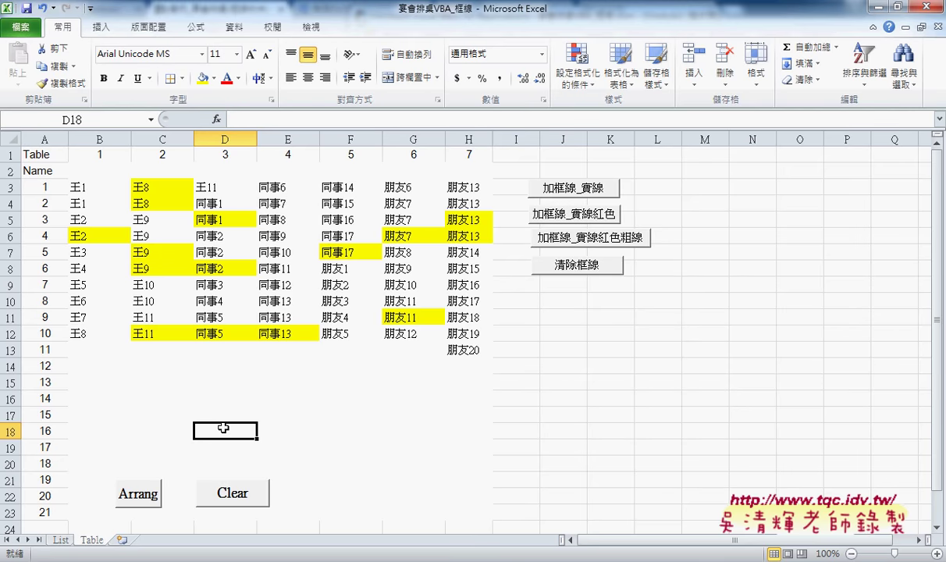
mouse_move(427, 499)
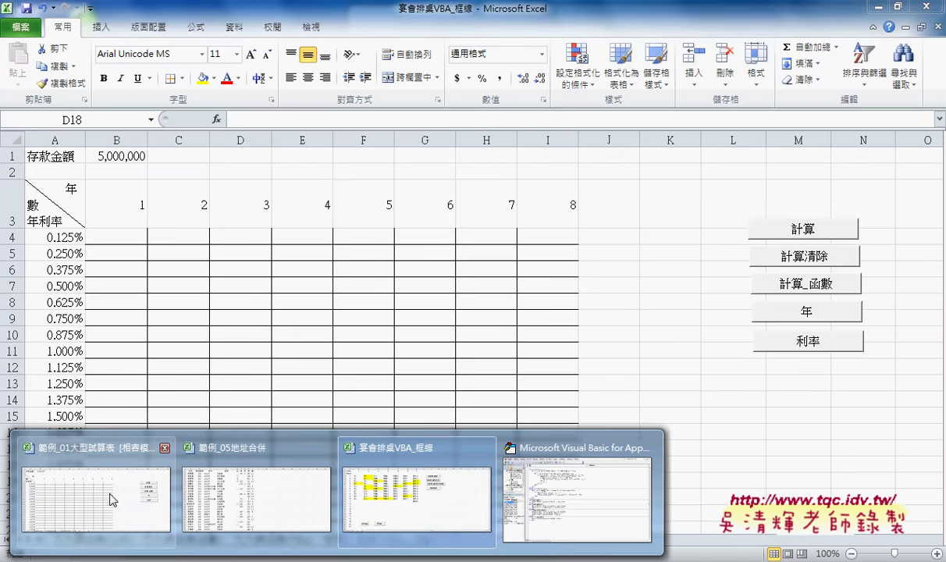
left_click(109, 493)
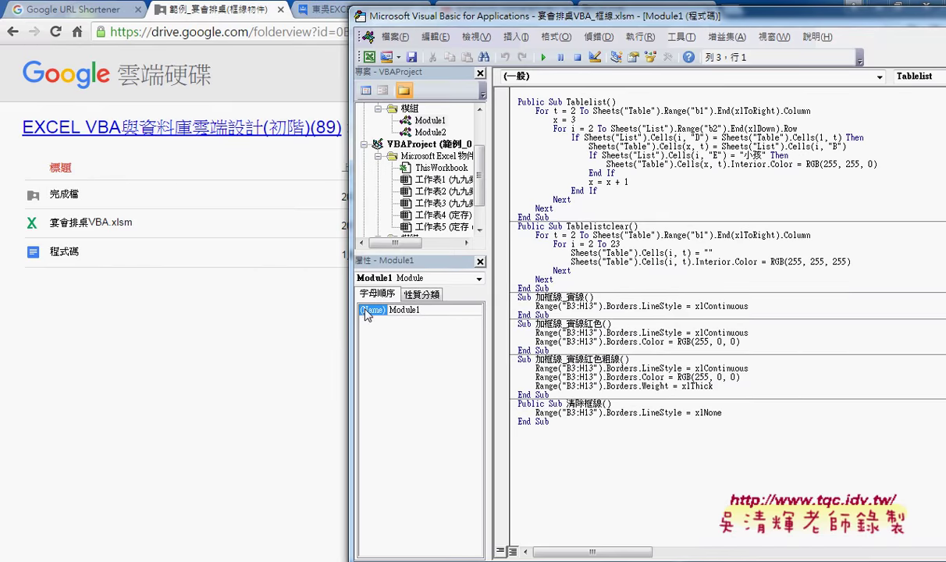
mouse_move(337, 559)
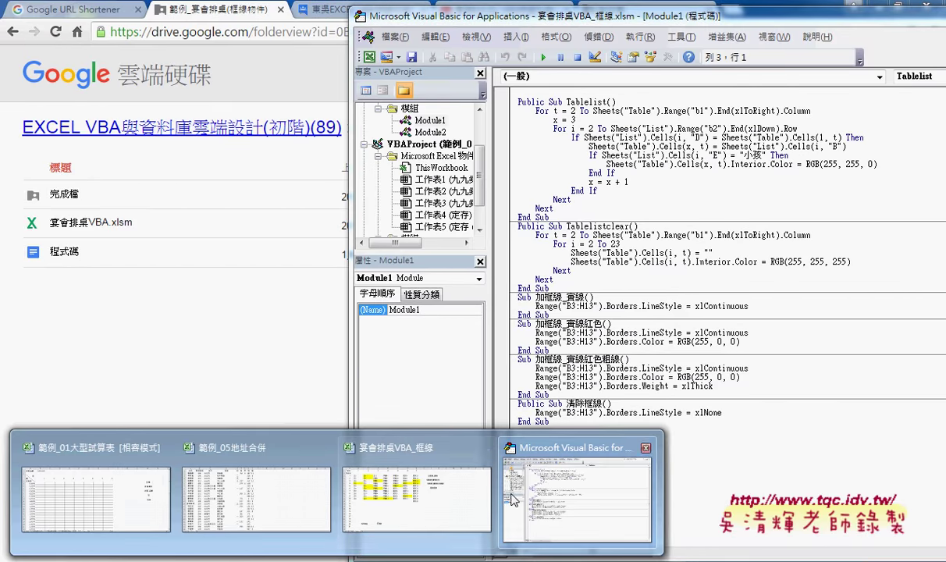
left_click(394, 468)
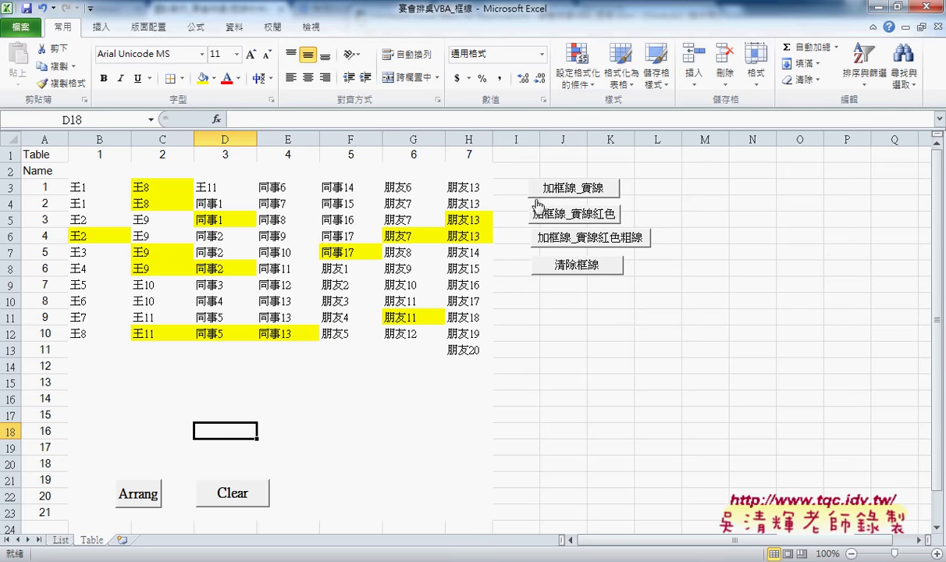
left_click(581, 189)
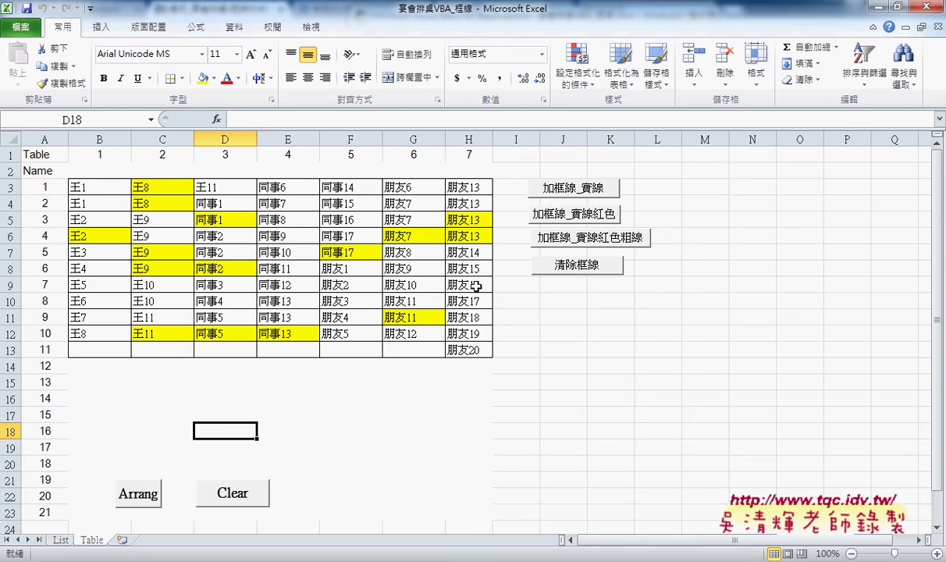
left_click(605, 215)
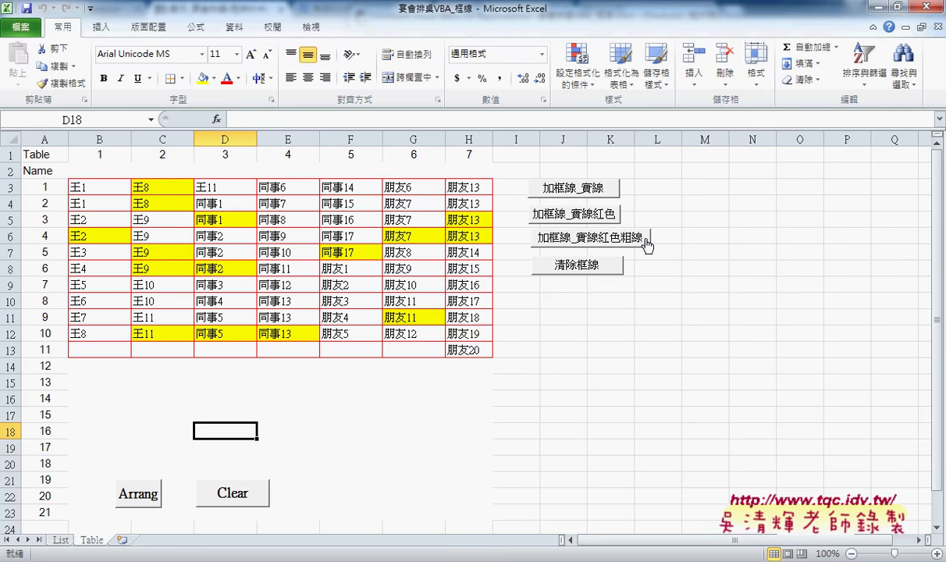
left_click(645, 239)
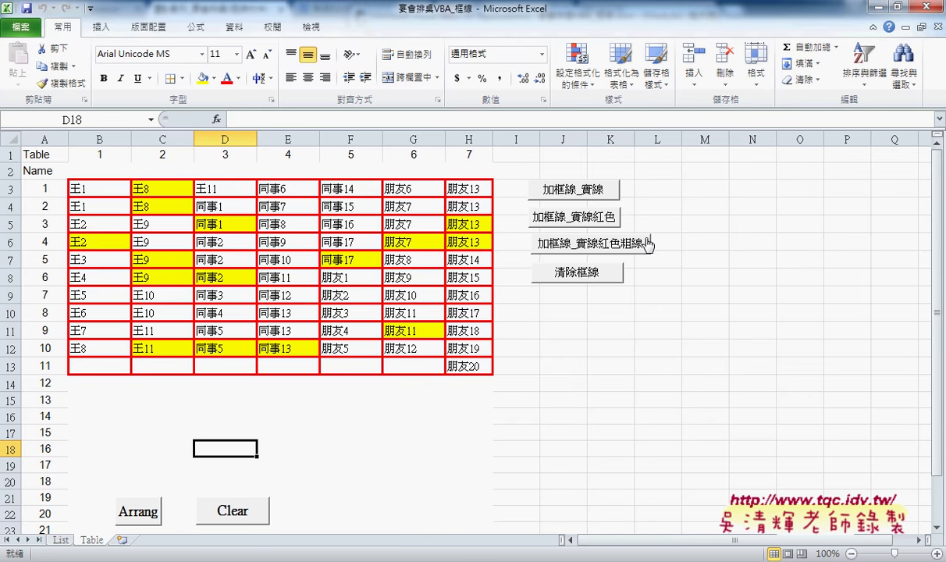
left_click(597, 278)
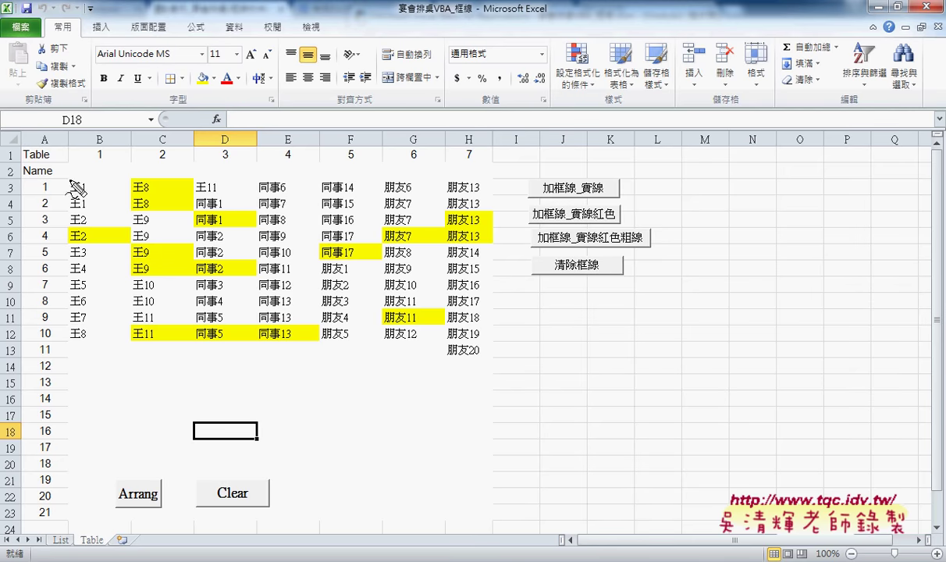
mouse_move(97, 124)
left_mouse_down()
mouse_move(99, 140)
mouse_move(97, 127)
left_mouse_up()
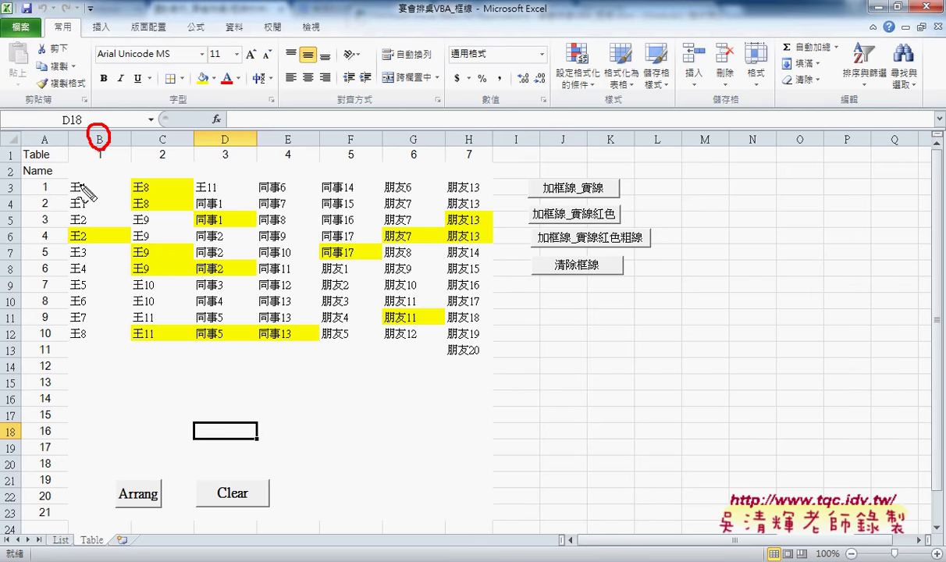
mouse_move(70, 195)
left_mouse_down()
mouse_move(111, 178)
mouse_move(78, 196)
left_mouse_up()
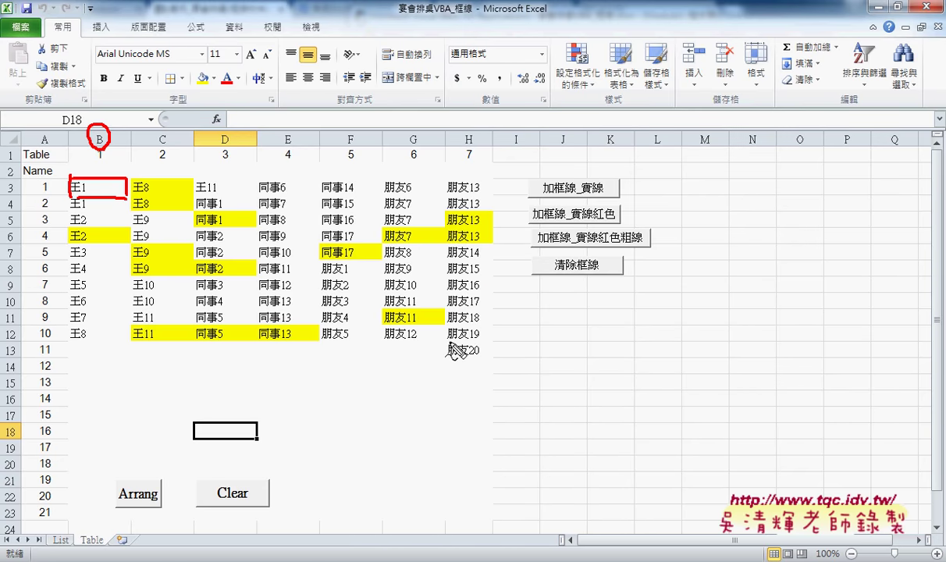
mouse_move(440, 358)
left_mouse_down()
mouse_move(489, 340)
mouse_move(449, 361)
left_mouse_up()
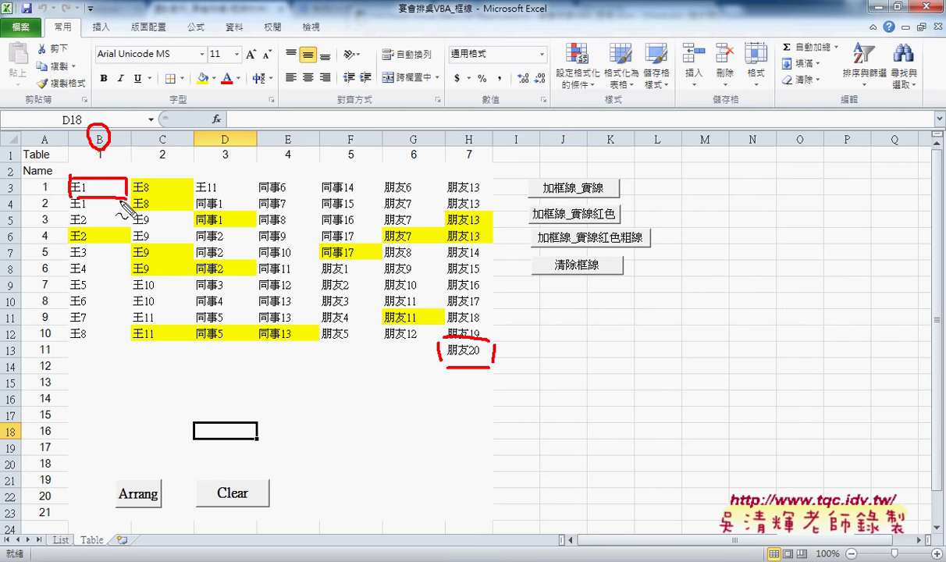
left_click_drag(465, 126, 460, 146)
left_click_drag(2, 357, 27, 355)
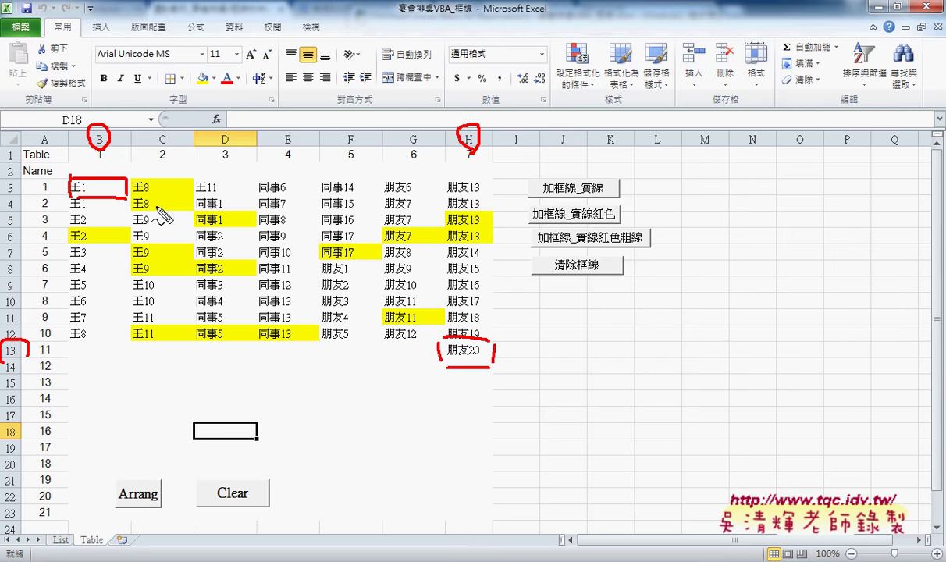
left_click_drag(127, 197, 398, 336)
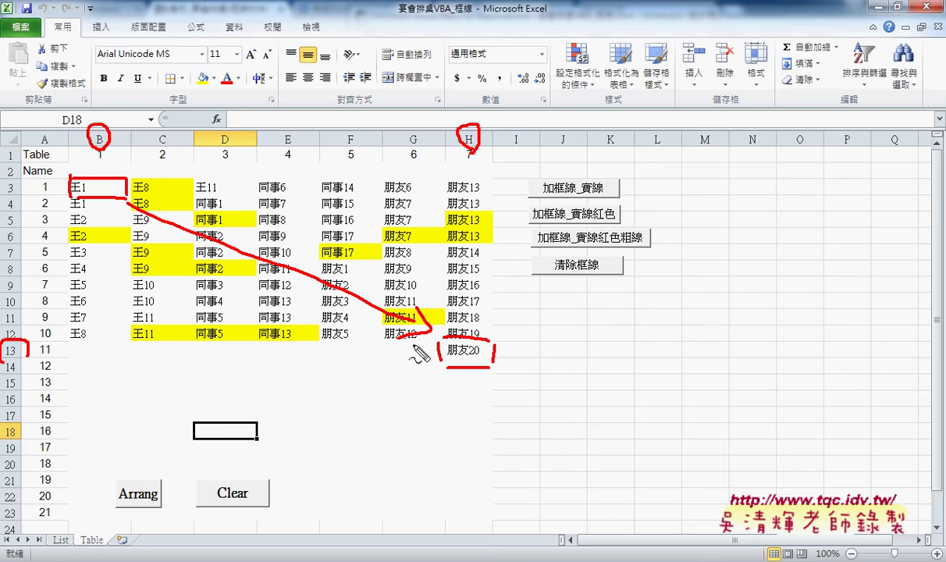
left_click_drag(551, 194, 572, 192)
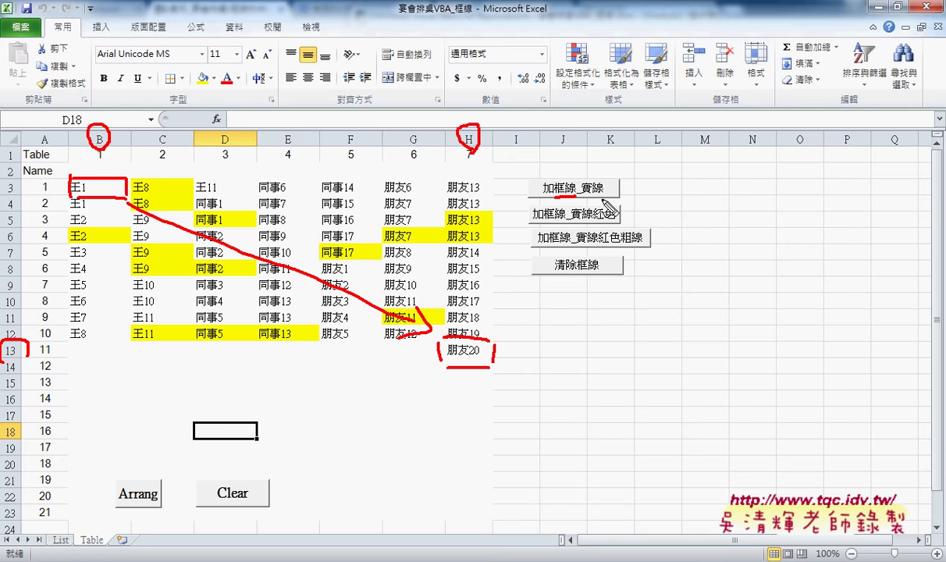
- Enable the 開發人員 tab via Customize Ribbon and launch Visual Basic from it
key("Escape")
right_click(601, 195)
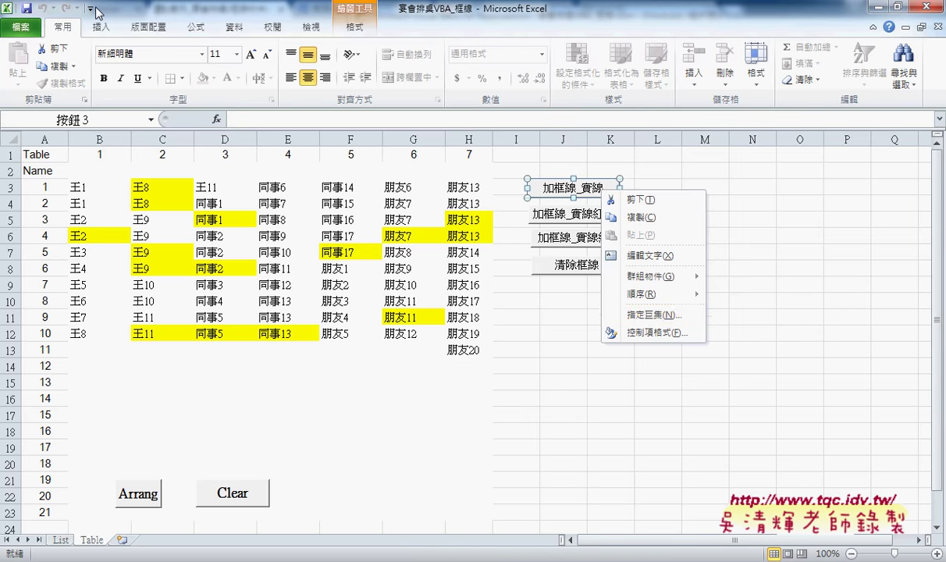
left_click(95, 11)
left_click(91, 8)
left_click(173, 261)
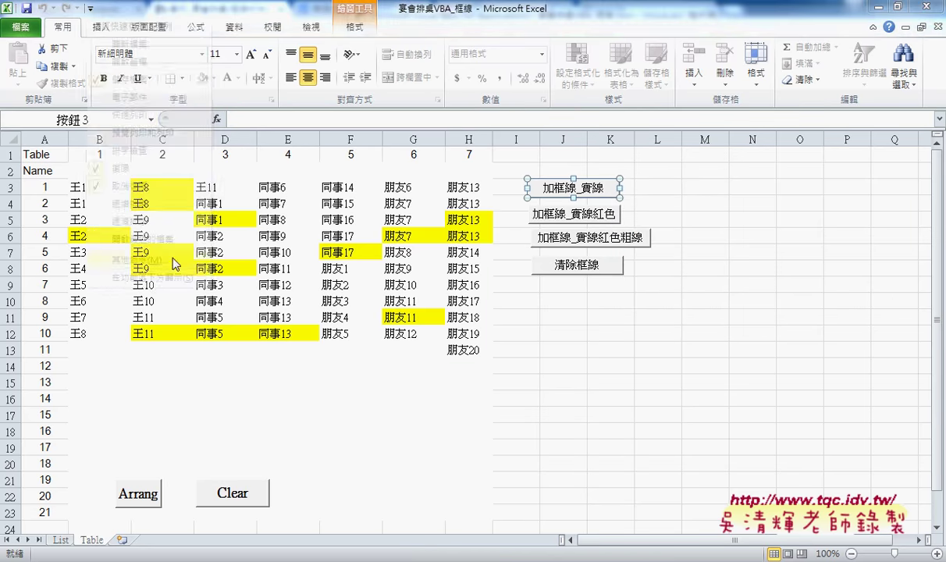
left_click(192, 187)
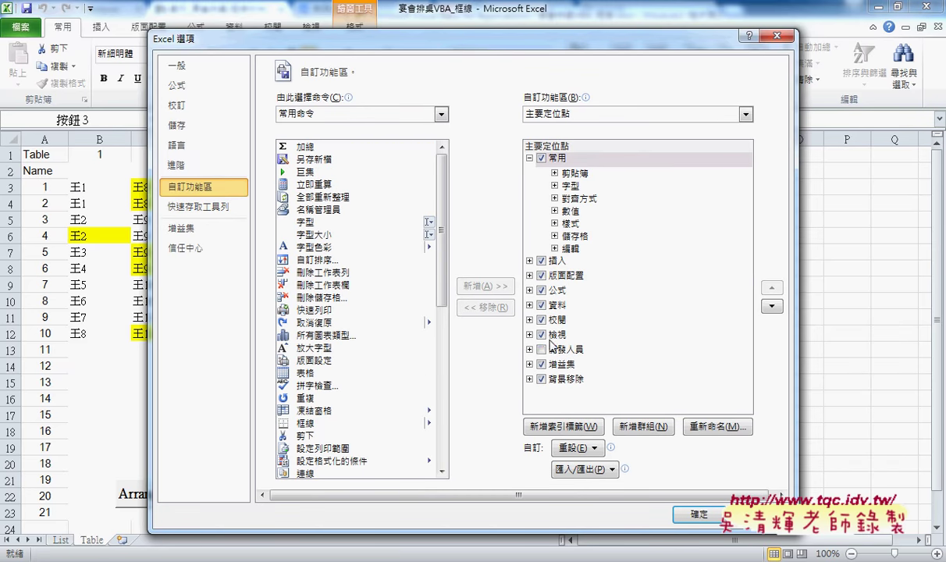
left_click(541, 349)
left_click(698, 514)
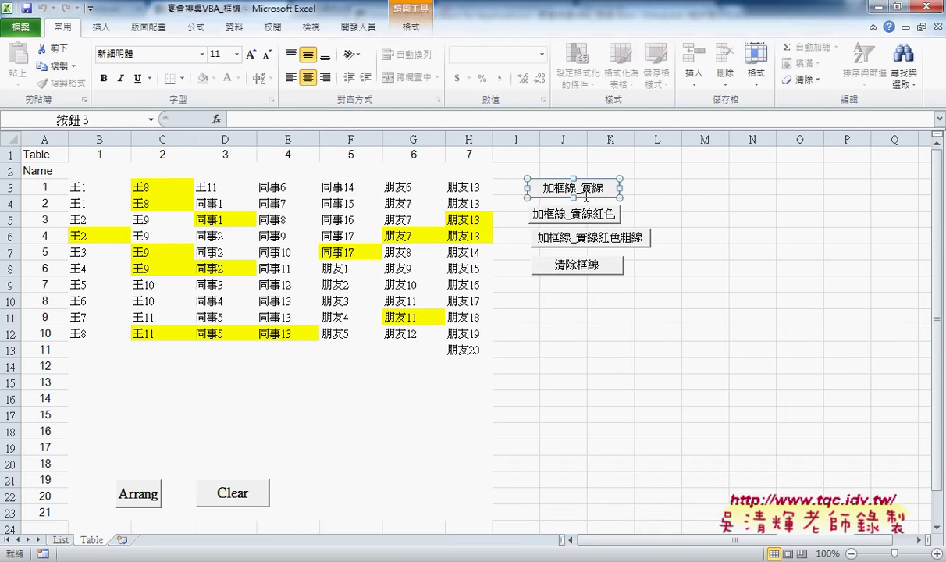
left_click(360, 26)
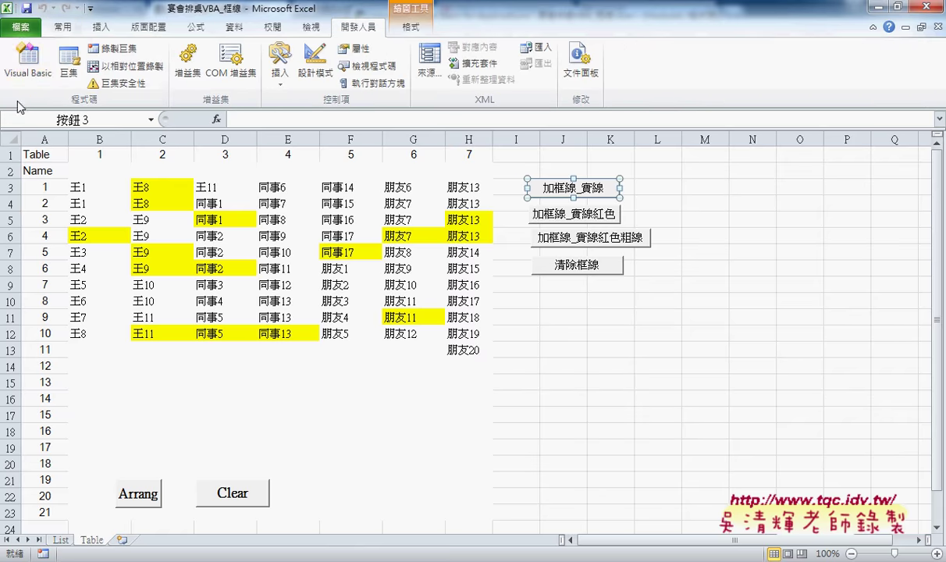
left_click(28, 61)
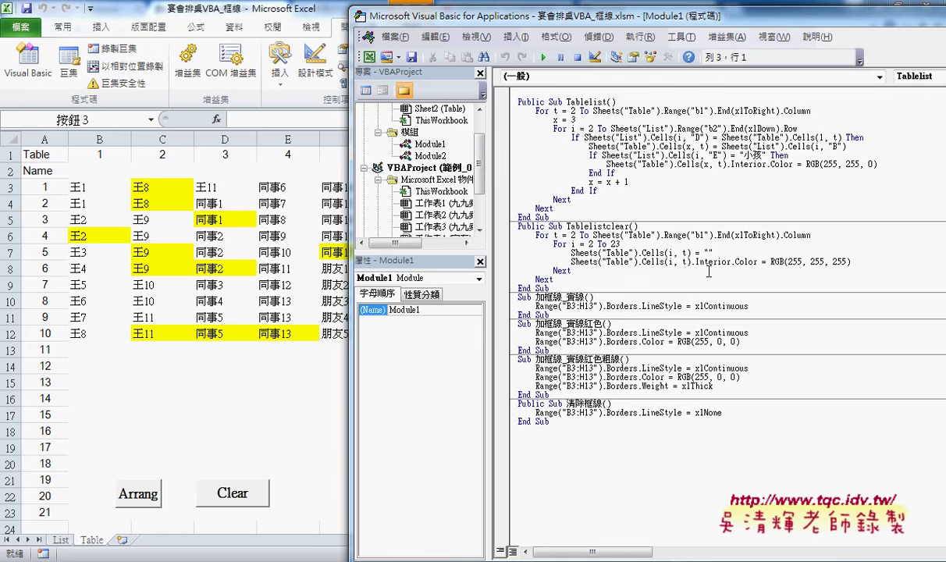
- Set the VBA code font size to 12 in Options > 撰寫風格
left_click(594, 298)
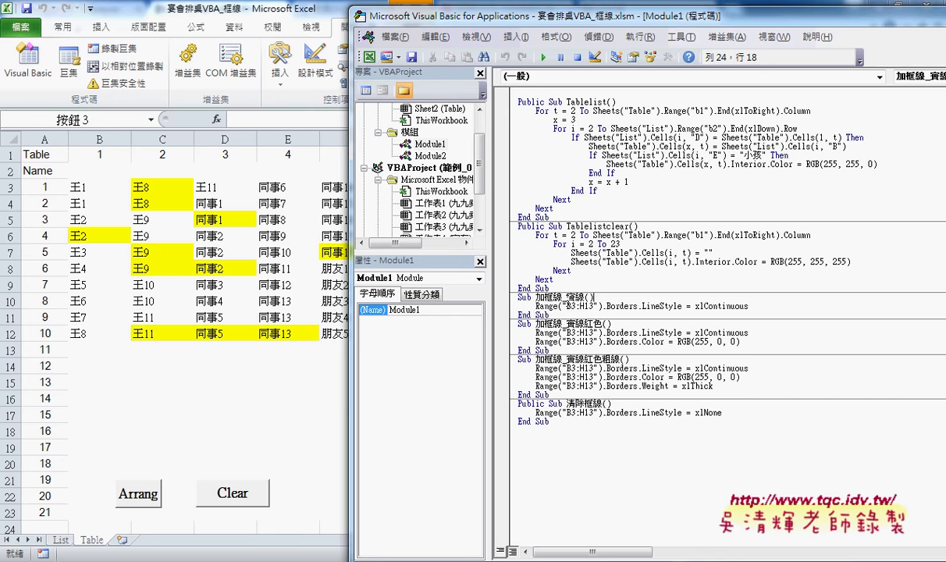
left_click_drag(535, 297, 583, 298)
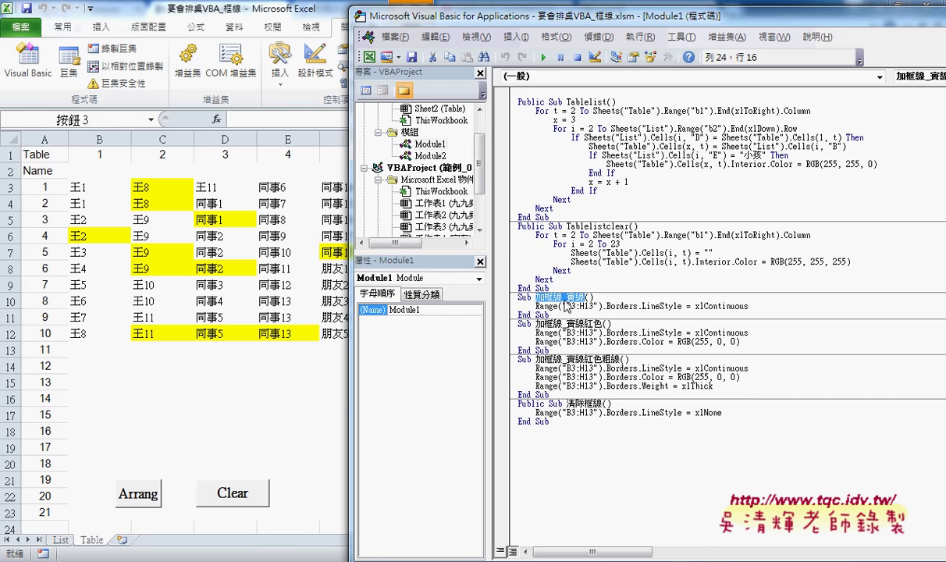
left_click(679, 36)
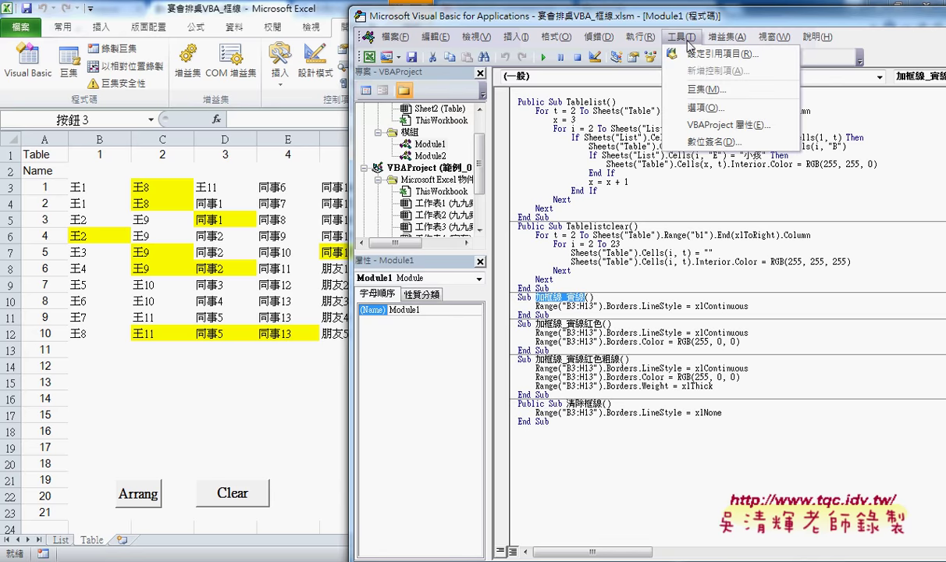
left_click(667, 108)
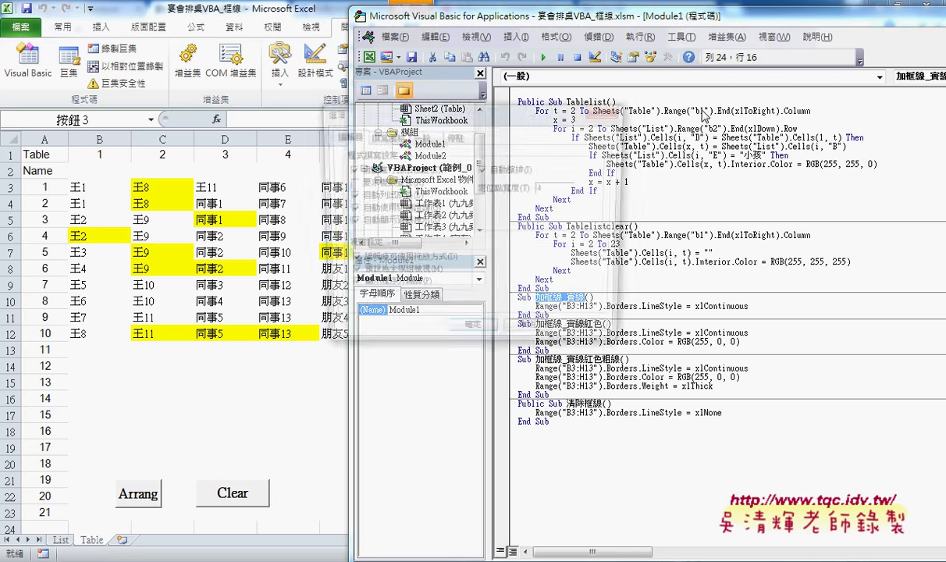
left_click(376, 138)
left_click(539, 201)
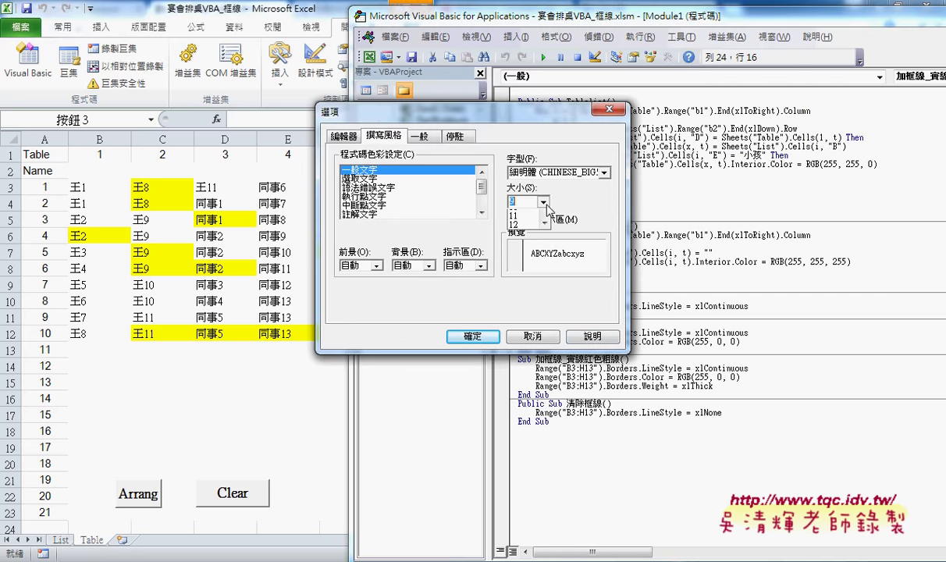
left_click(531, 242)
left_click(472, 336)
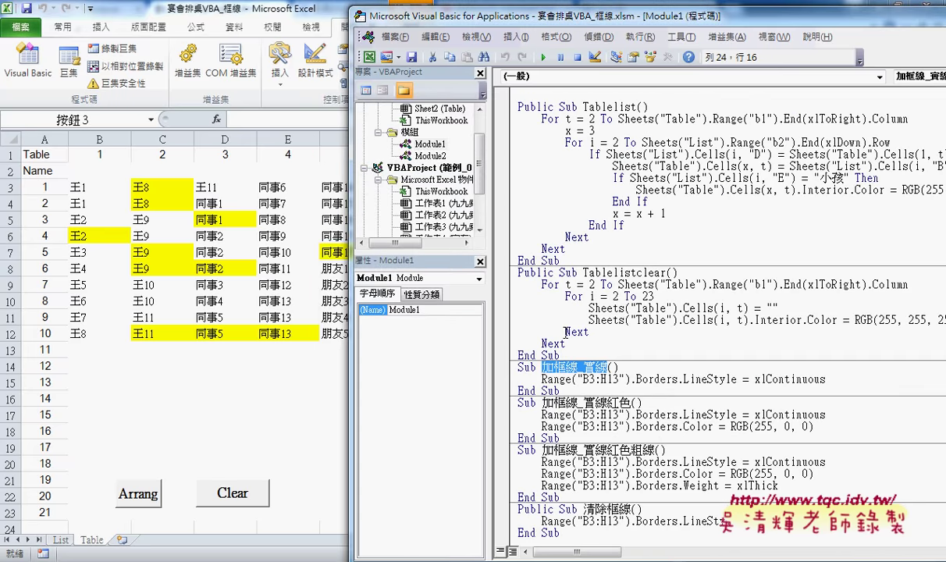
- Widen the code pane and delete the Range line from 加框線_實線
left_click_drag(490, 293, 425, 292)
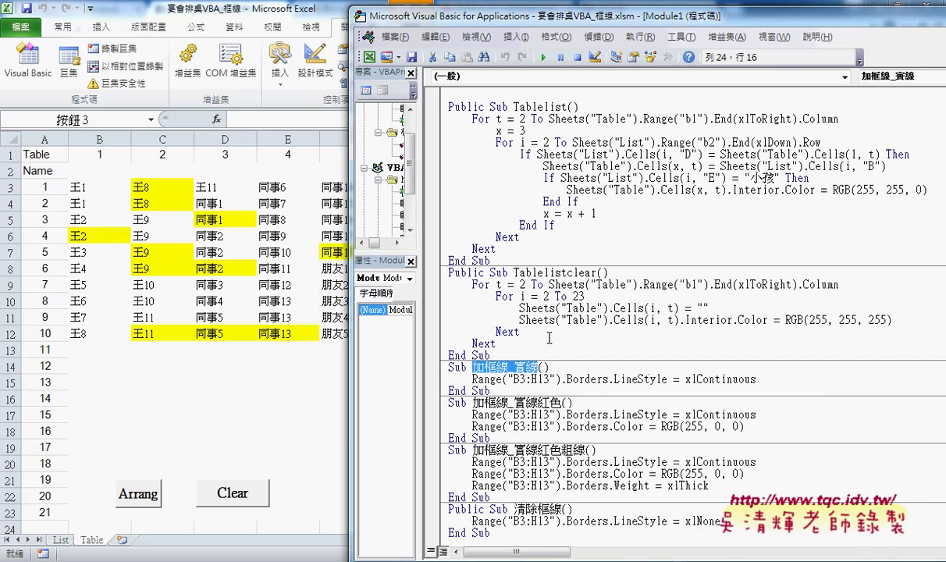
left_click(472, 378)
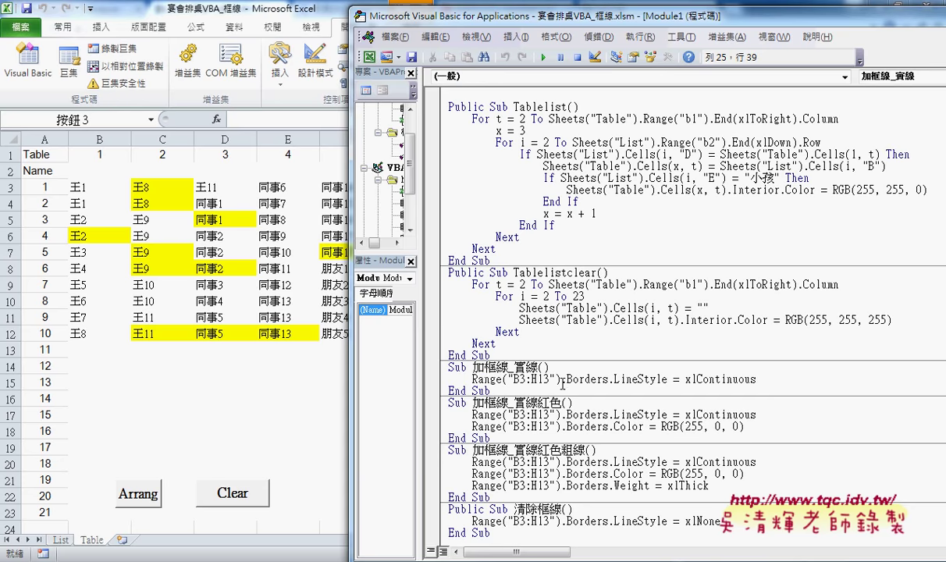
left_click_drag(561, 379, 671, 380)
left_click_drag(471, 379, 773, 381)
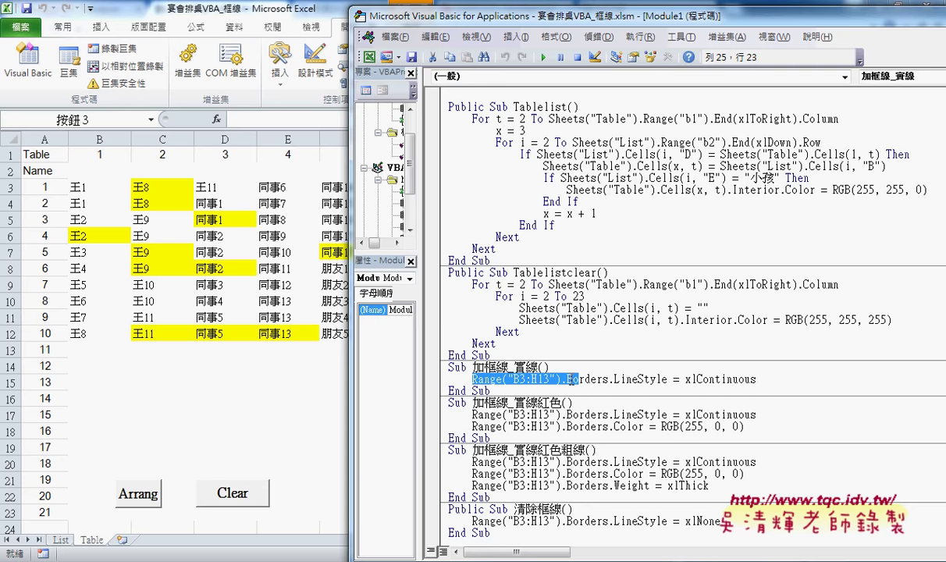
key("Delete")
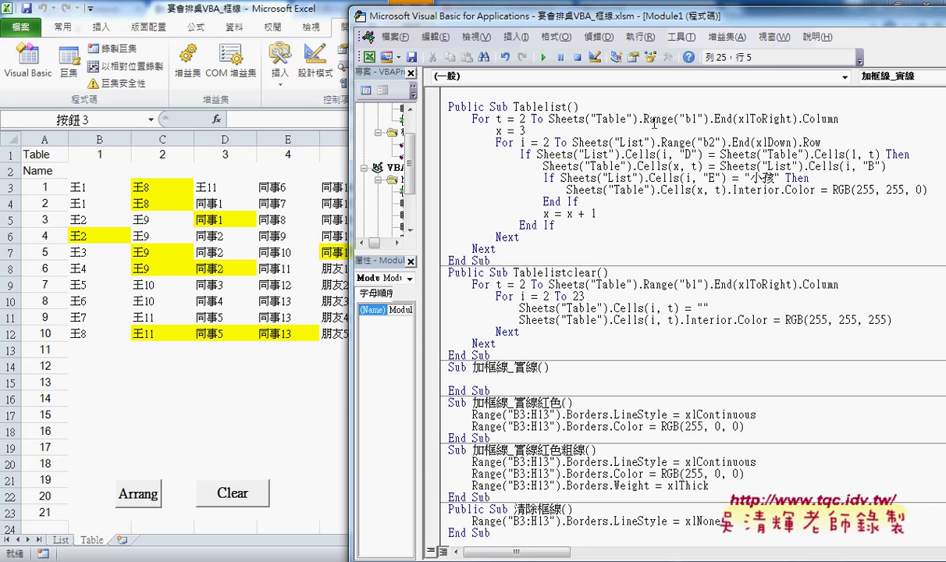
- Start a new line inside 加框線_實線 reading range("B3:H13").borders
left_click(512, 39)
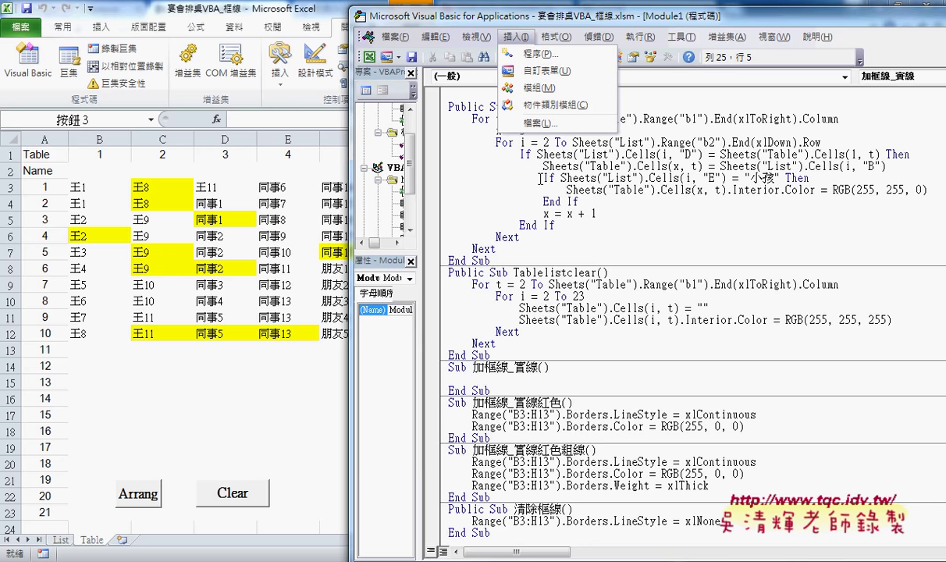
left_click_drag(437, 15, 600, 16)
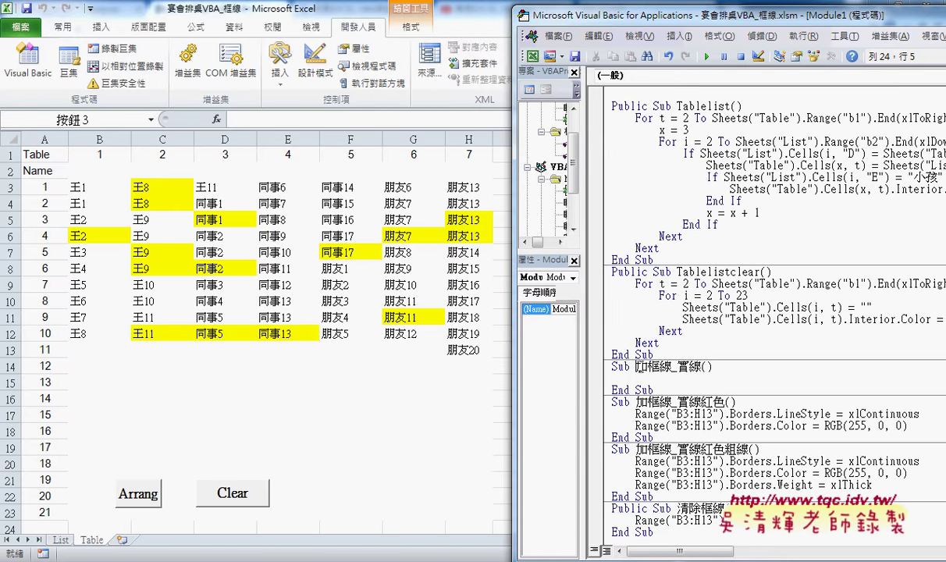
left_click_drag(635, 365, 672, 366)
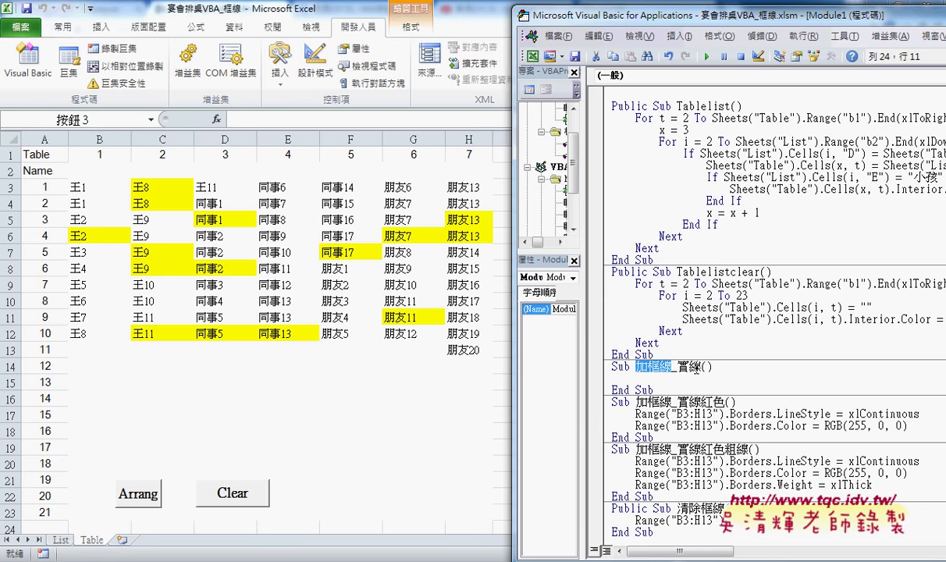
left_click(660, 366)
left_click_drag(635, 366, 700, 366)
left_click(699, 379)
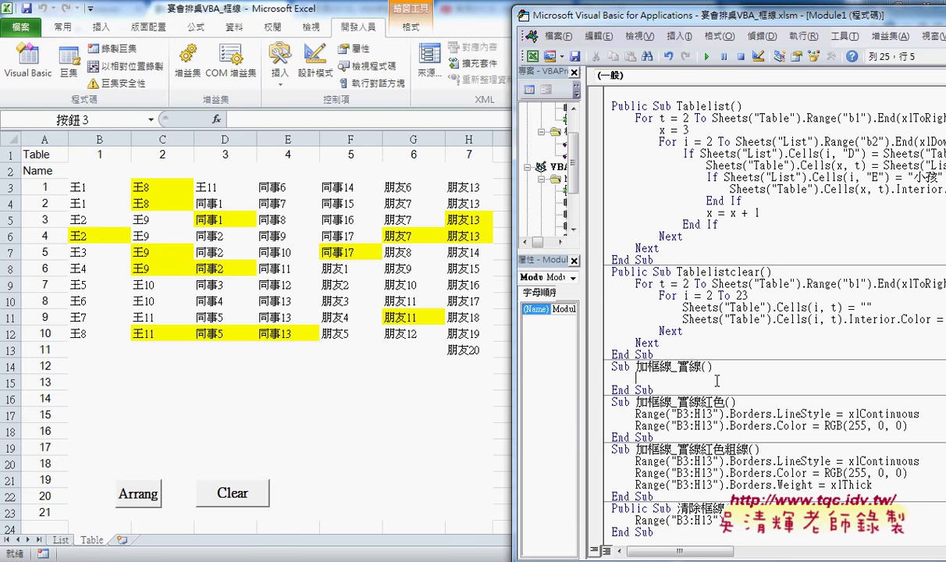
type("ran")
type("ge(")
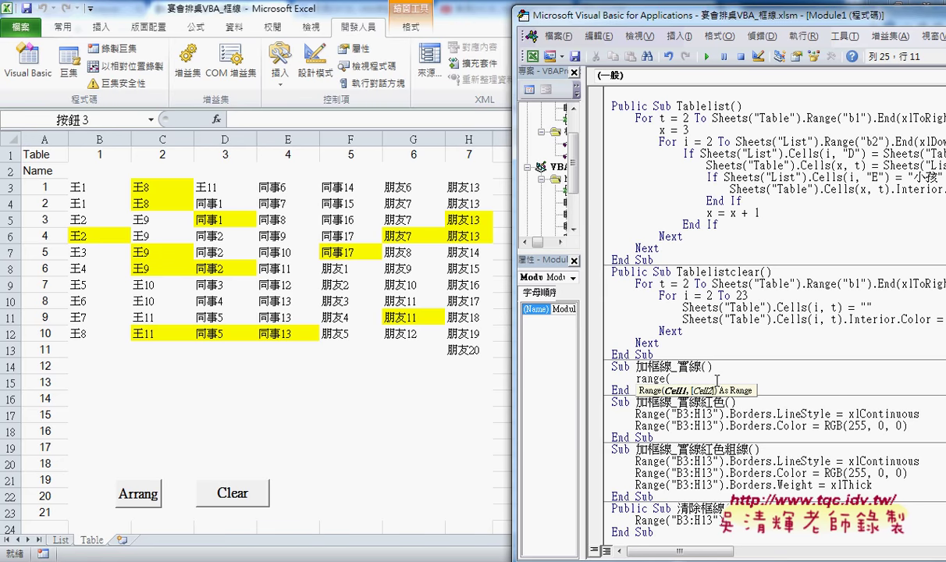
type("\"")
type("B")
type("3:H")
type("13\")")
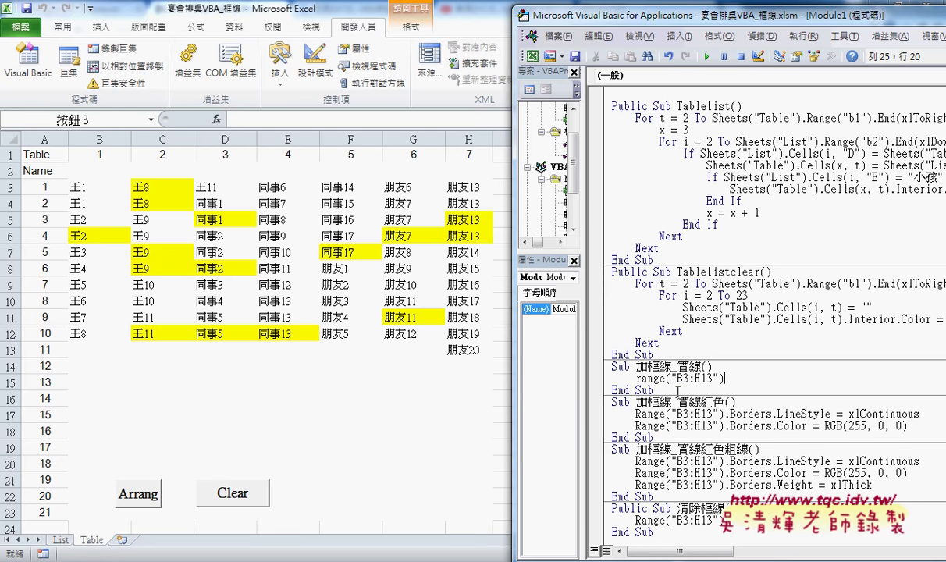
type(".")
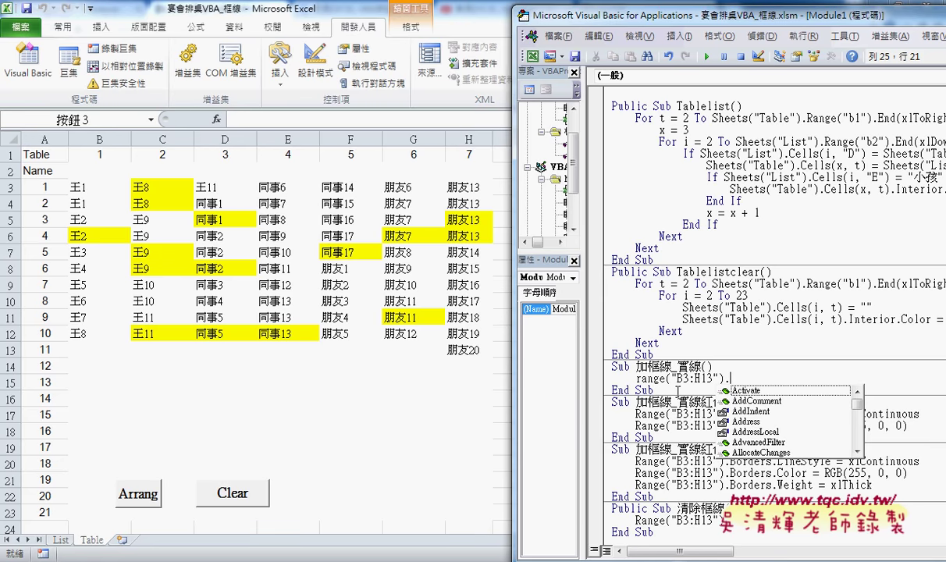
type("b")
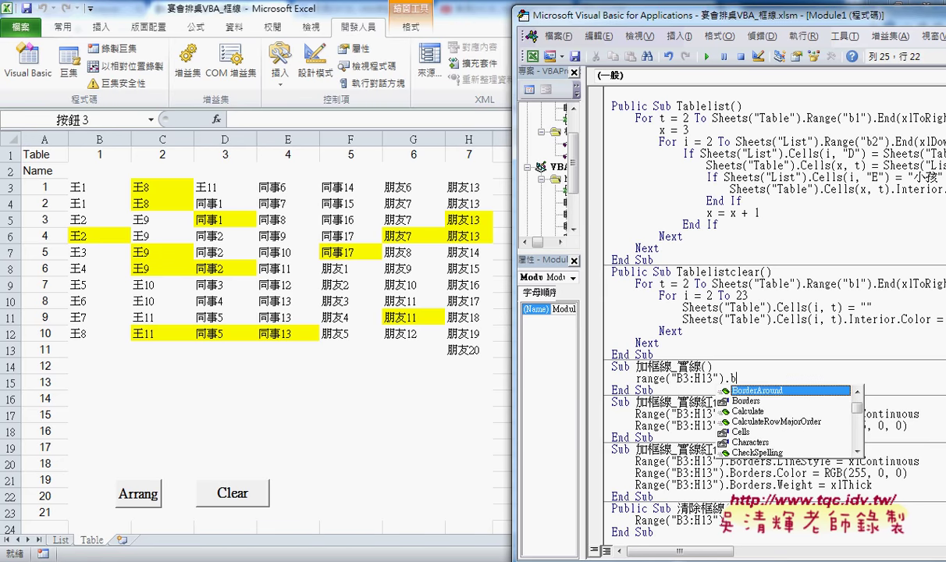
type("orders")
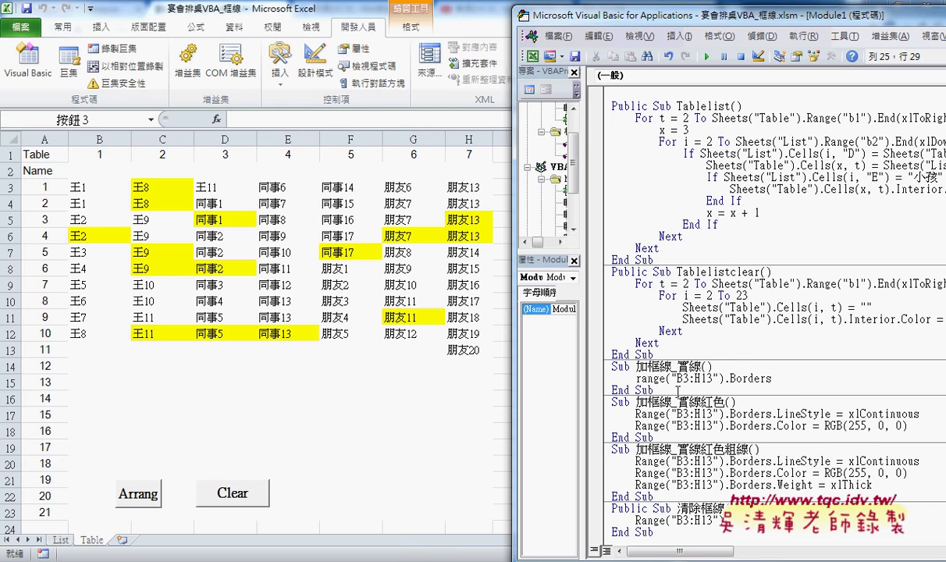
- Complete the line as range("B3:H13").Borders.LineStyle = and open F1 help on LineStyle
key("BackSpace")
type(".")
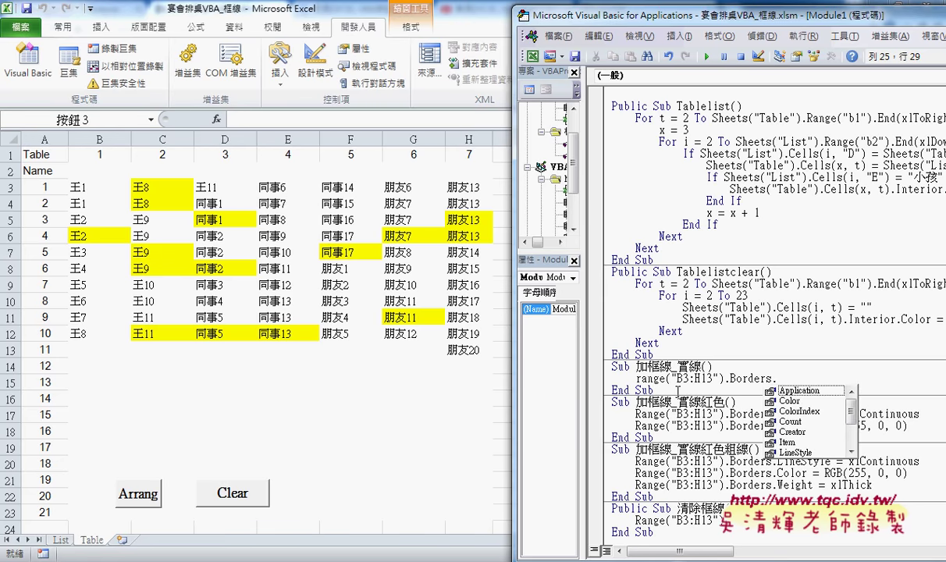
type("LineStyle")
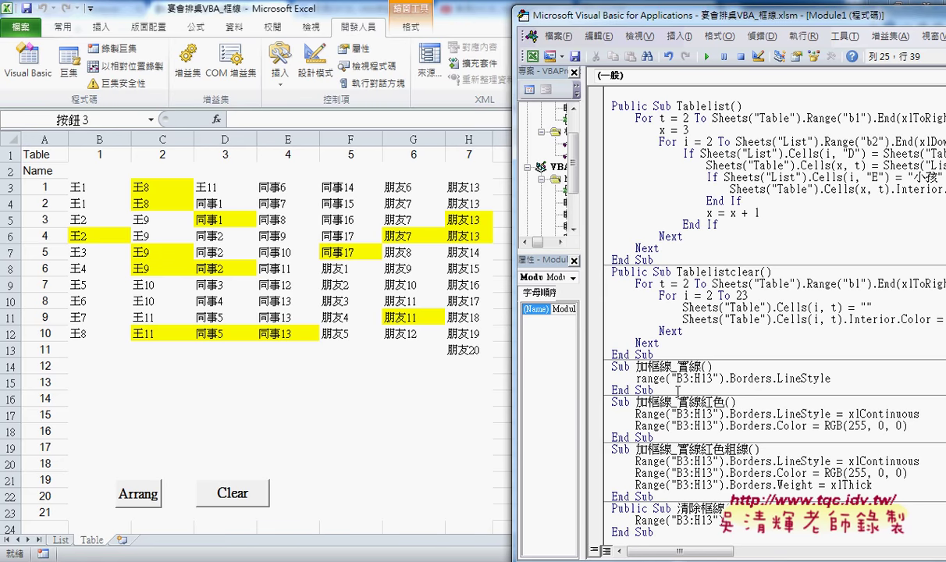
type("=")
key("Left")
key("Left")
key("Left")
key("Left")
key("Left")
key("F1")
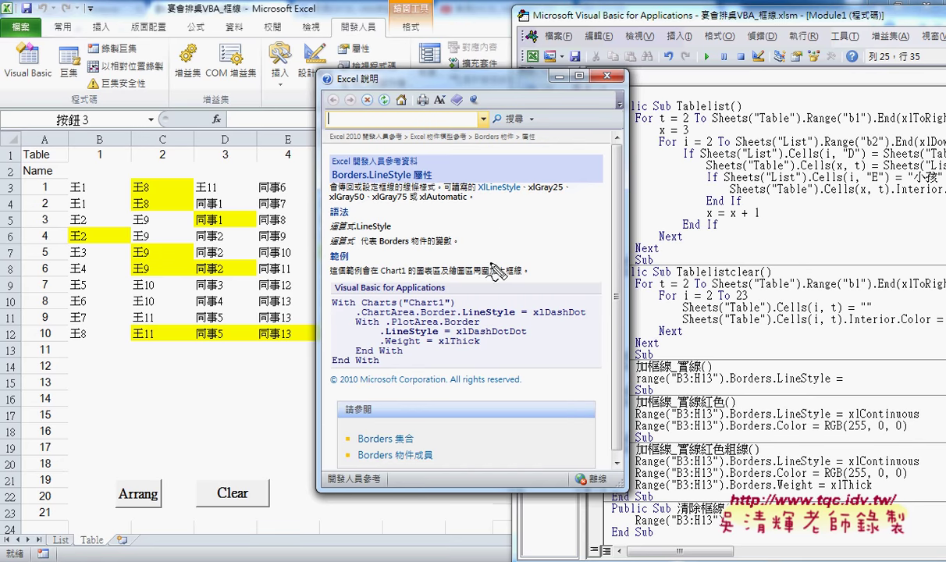
- From the Borders.LineStyle help topic, note it is read/write and follow the XlLineStyle link
left_click_drag(796, 373, 801, 382)
left_click_drag(333, 88, 377, 87)
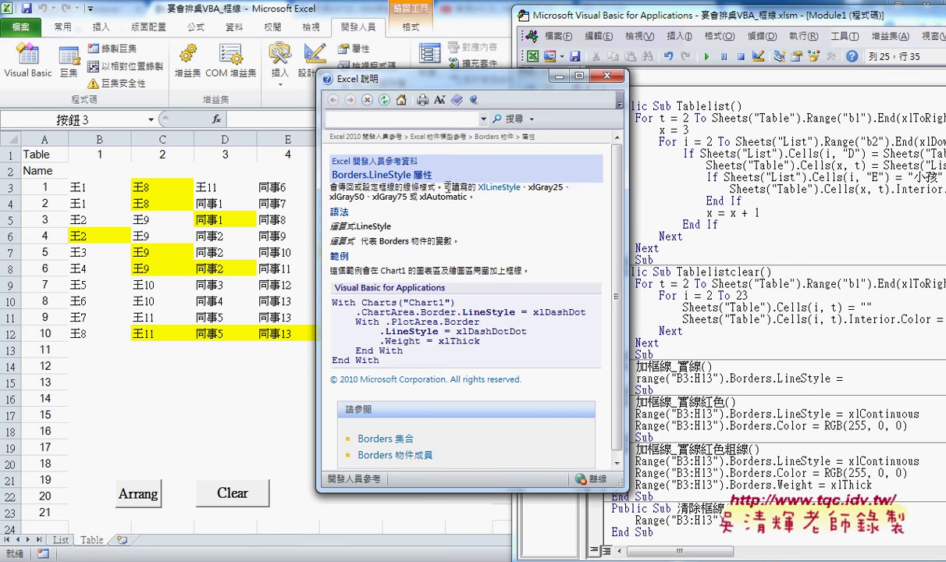
left_click_drag(443, 187, 476, 188)
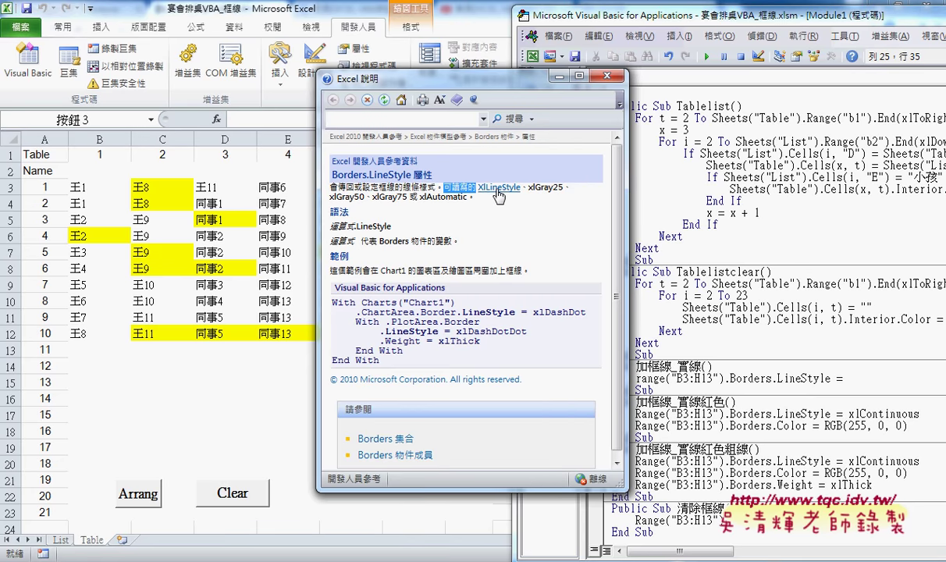
left_click(497, 191)
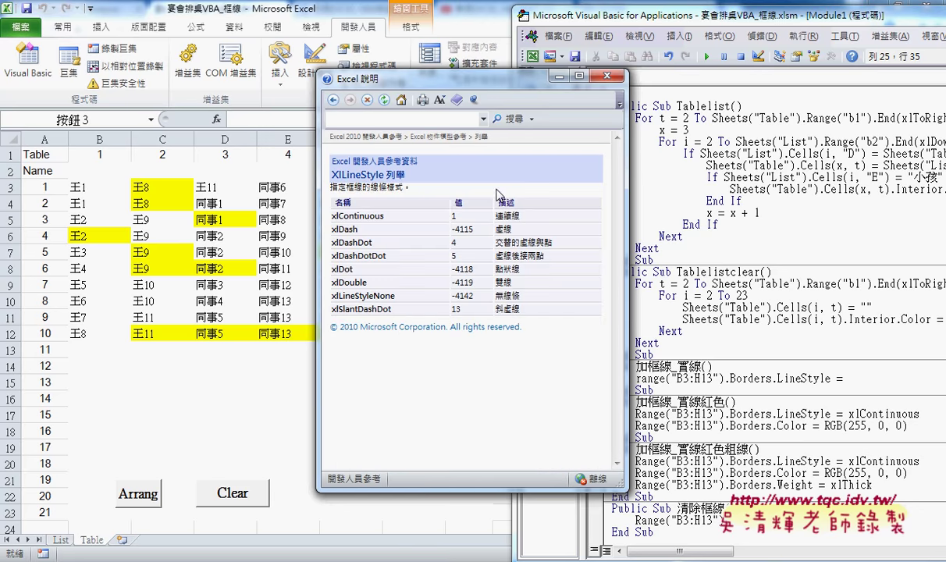
- Highlight the XlLineStyle title, the continuous-line description and xlContinuous with its value 1
left_click_drag(407, 177, 333, 180)
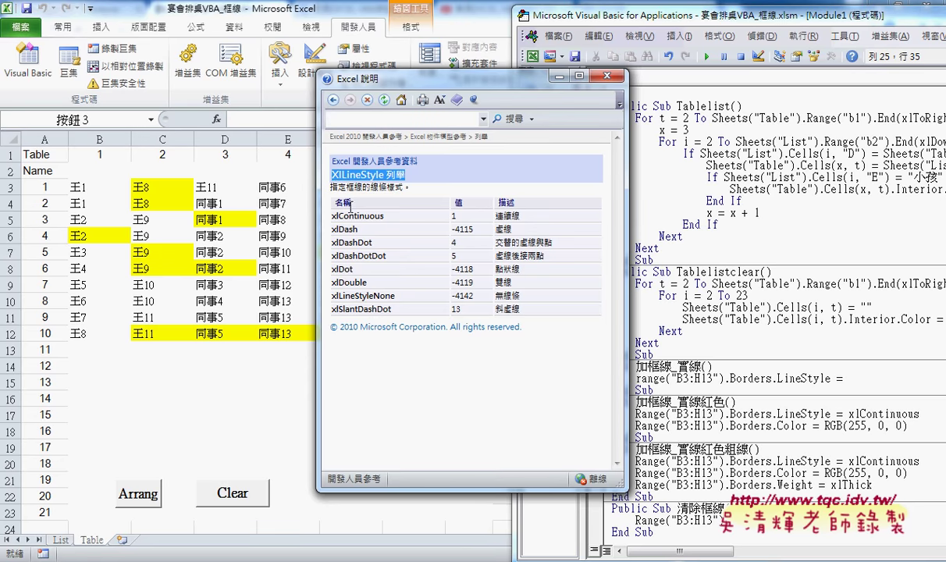
left_click_drag(520, 215, 473, 209)
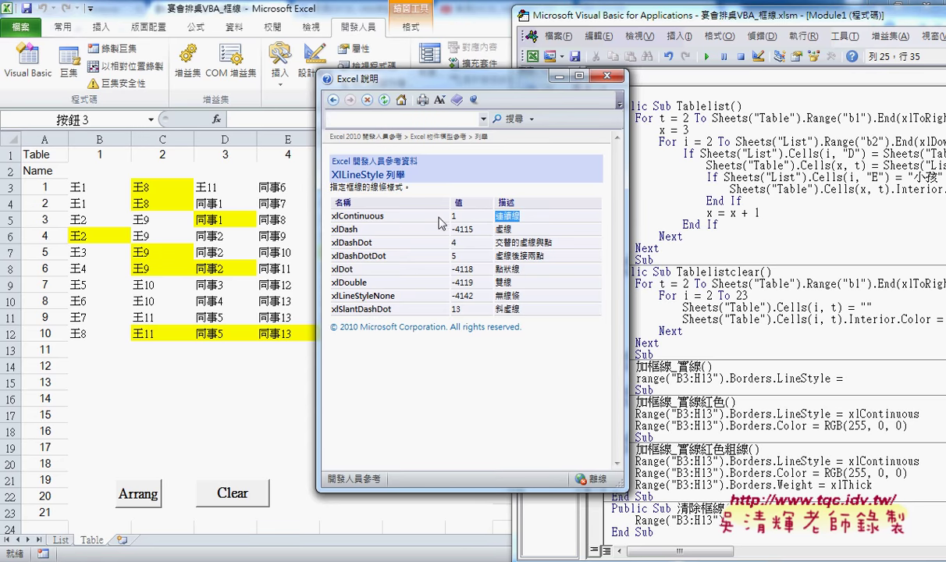
left_click_drag(384, 215, 335, 221)
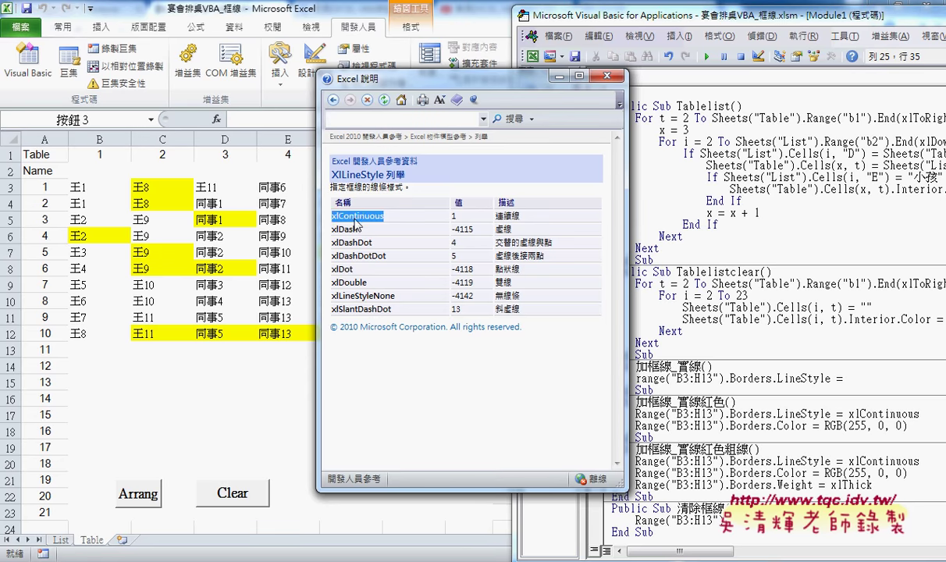
left_click_drag(435, 211, 453, 223)
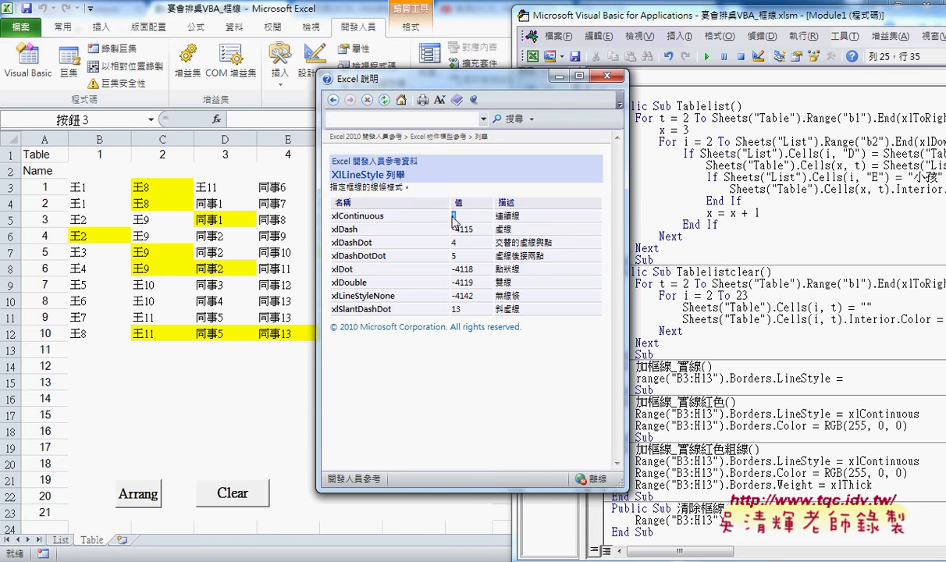
left_click_drag(384, 216, 333, 223)
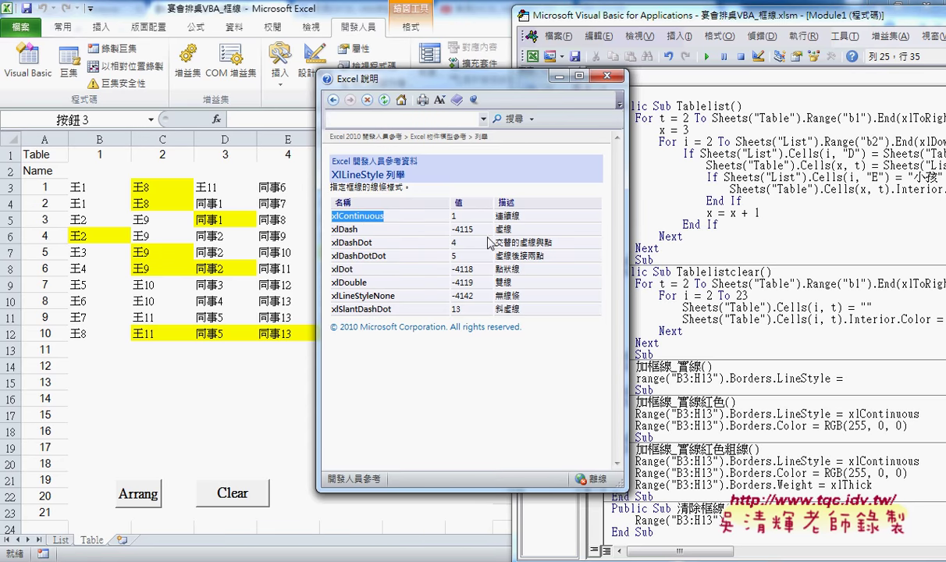
double_click(453, 216)
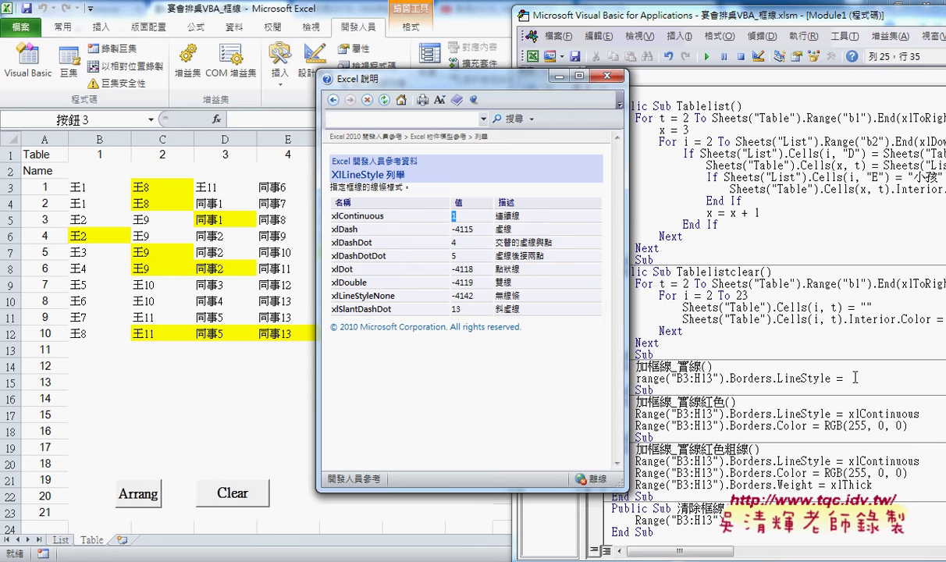
- Copy the xlContinuous constant name and close Help
left_click_drag(384, 216, 332, 217)
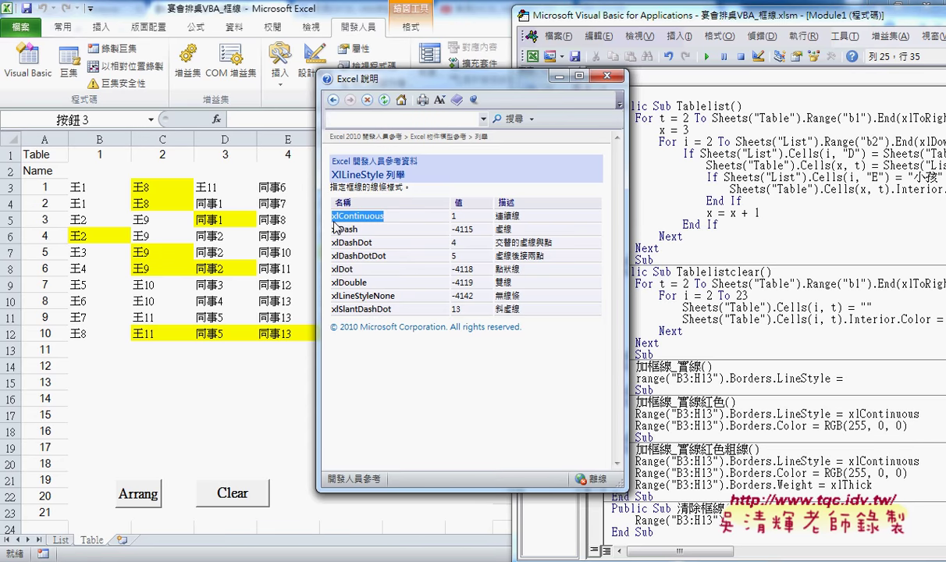
right_click(355, 217)
left_click(376, 227)
right_click(376, 224)
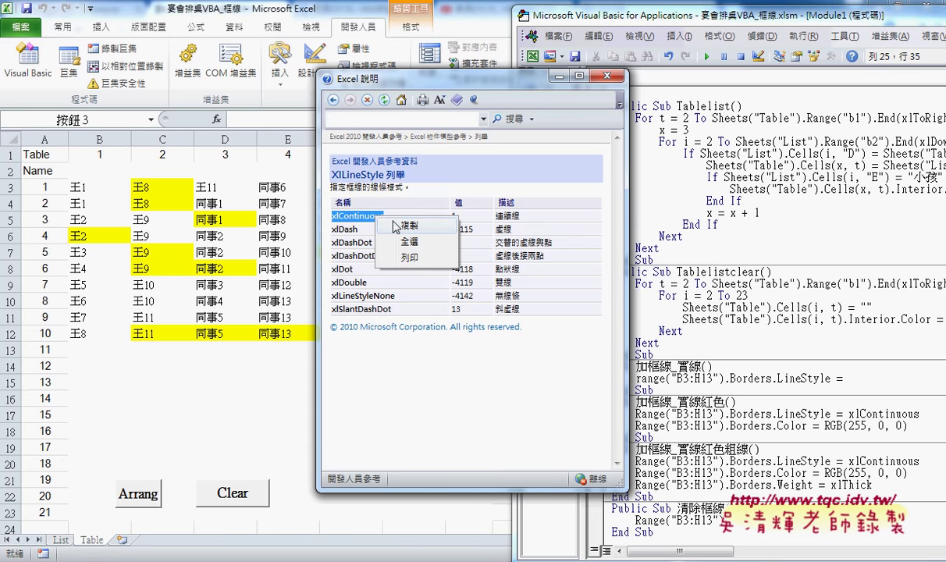
left_click(386, 220)
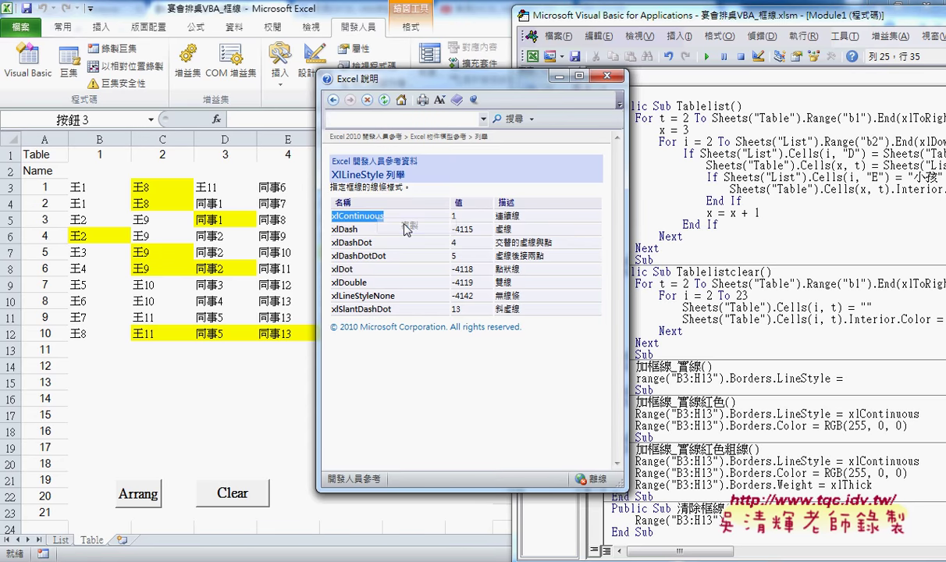
left_click(606, 75)
- Paste xlContinuous after Range("B3:H13").Borders.LineStyle = in the 加框線_實線 macro
right_click(797, 363)
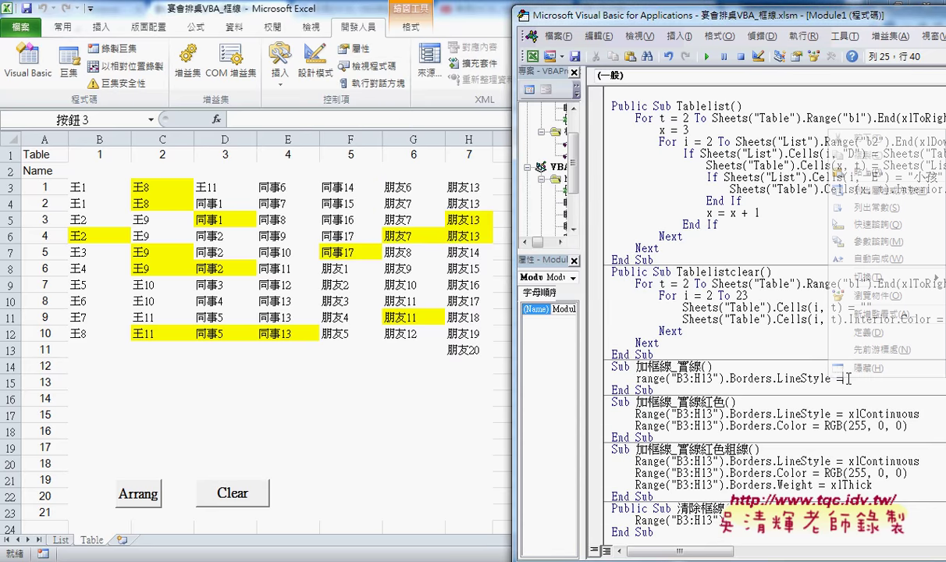
left_click(819, 167)
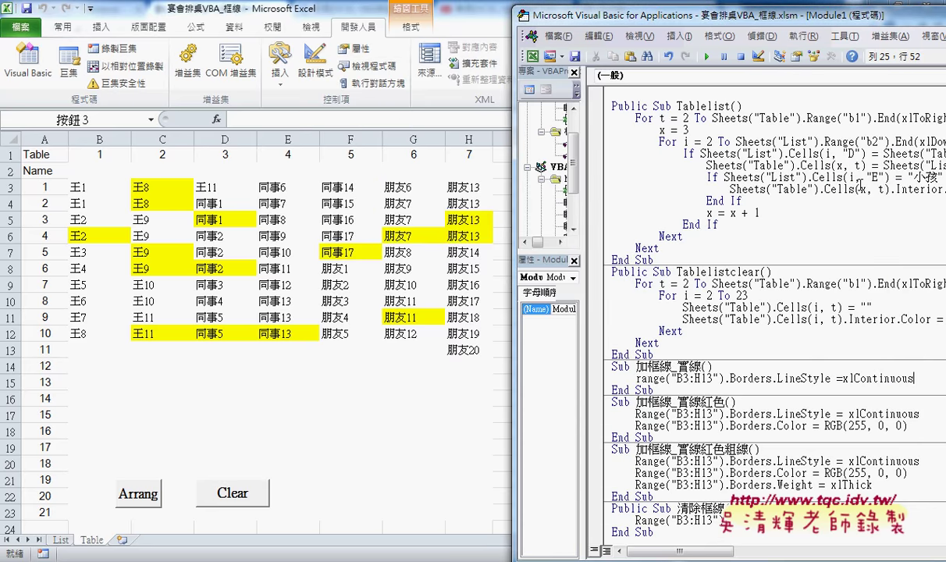
left_click(806, 378)
- Run 加框線_實線 to give the B3:H13 table thin solid borders
left_click_drag(658, 21, 777, 19)
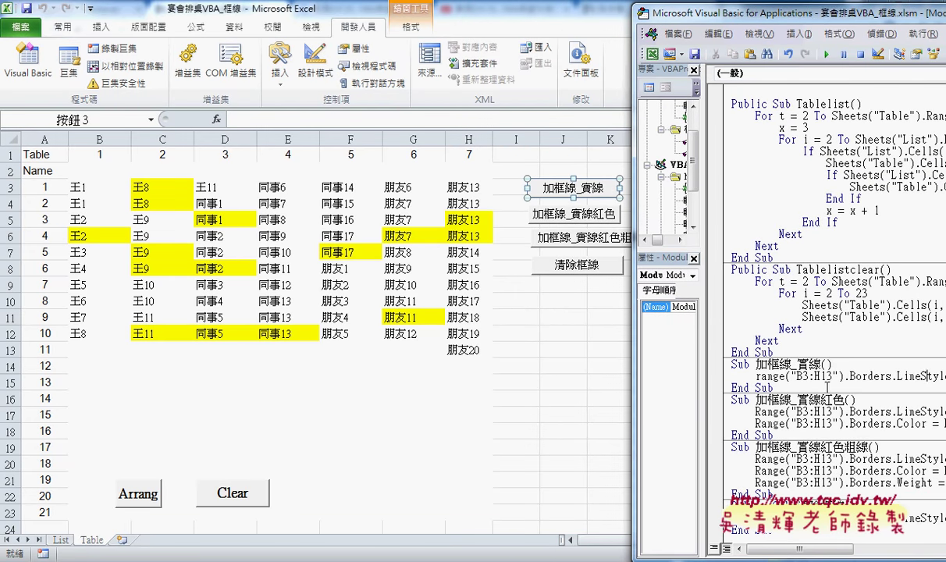
left_click(825, 54)
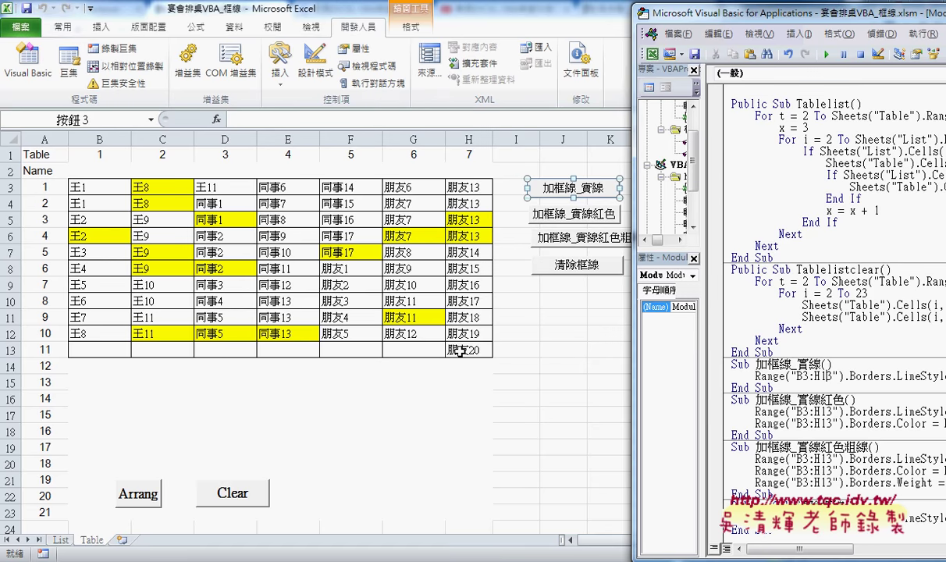
left_click_drag(696, 15, 383, 22)
left_click_drag(536, 374, 638, 376)
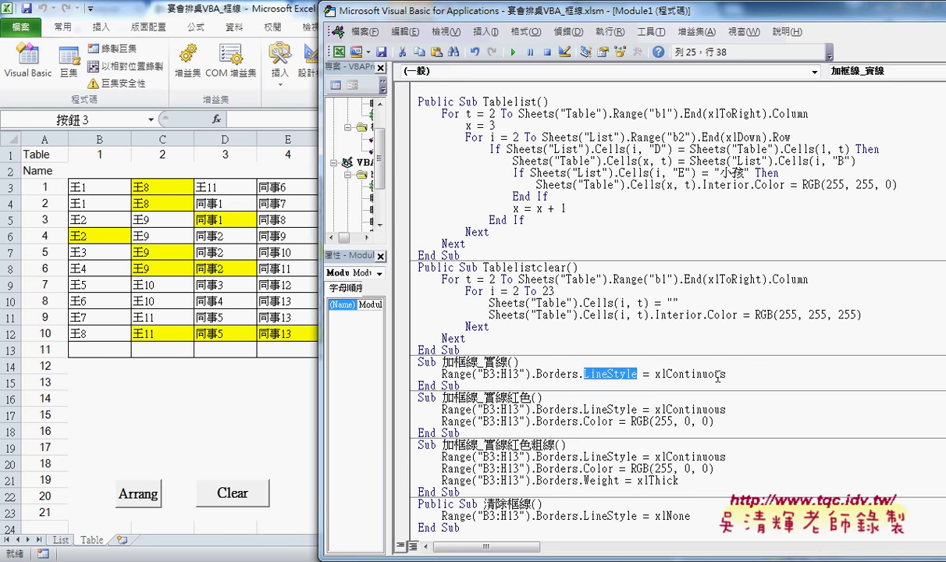
- Review the LineStyle = xlContinuous procedure and move into the 加框線_實線紅色 macro
left_click_drag(726, 374, 425, 370)
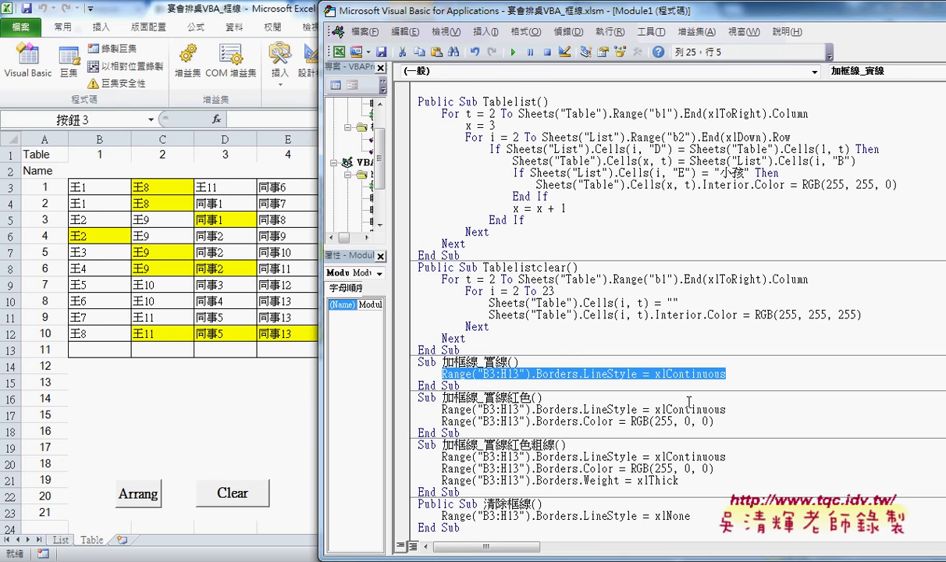
mouse_move(725, 373)
left_mouse_down()
mouse_move(575, 377)
mouse_move(421, 360)
left_mouse_up()
left_click(448, 387)
left_click_drag(471, 384, 386, 339)
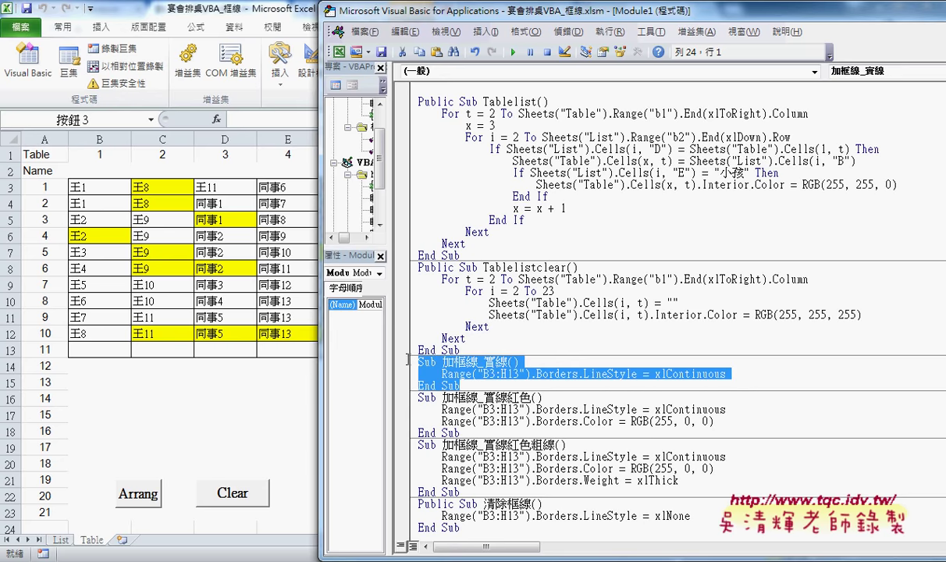
left_click(484, 375)
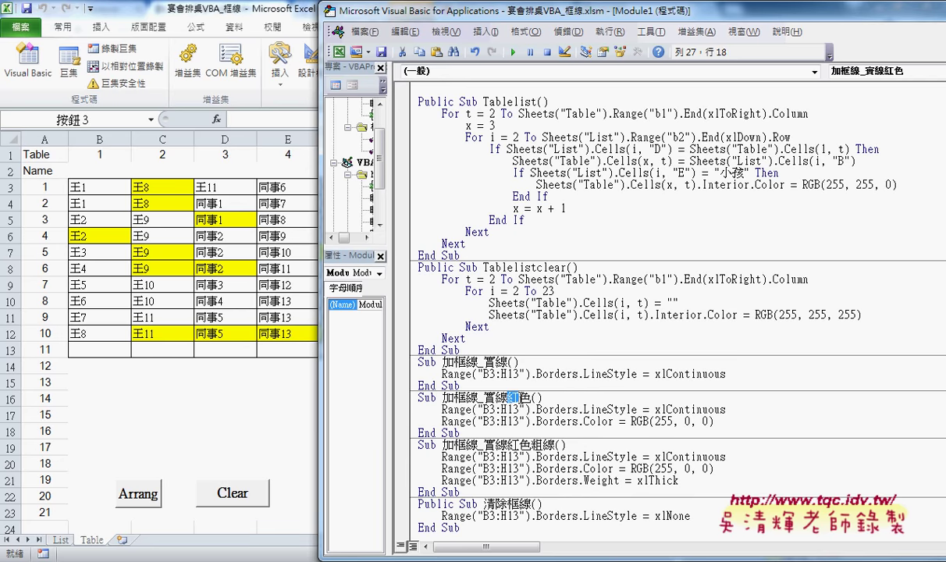
left_click_drag(506, 397, 531, 397)
- Rewrite the colour line as .Borders.Color = RGB(255,0,0) and run 加框線_實線紅色
left_click_drag(531, 421, 730, 424)
type(".")
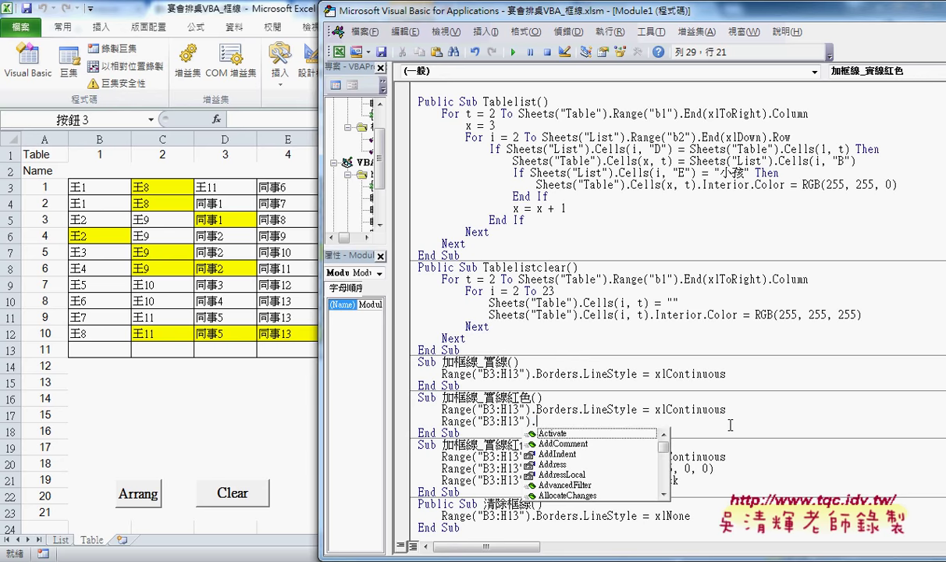
type("b")
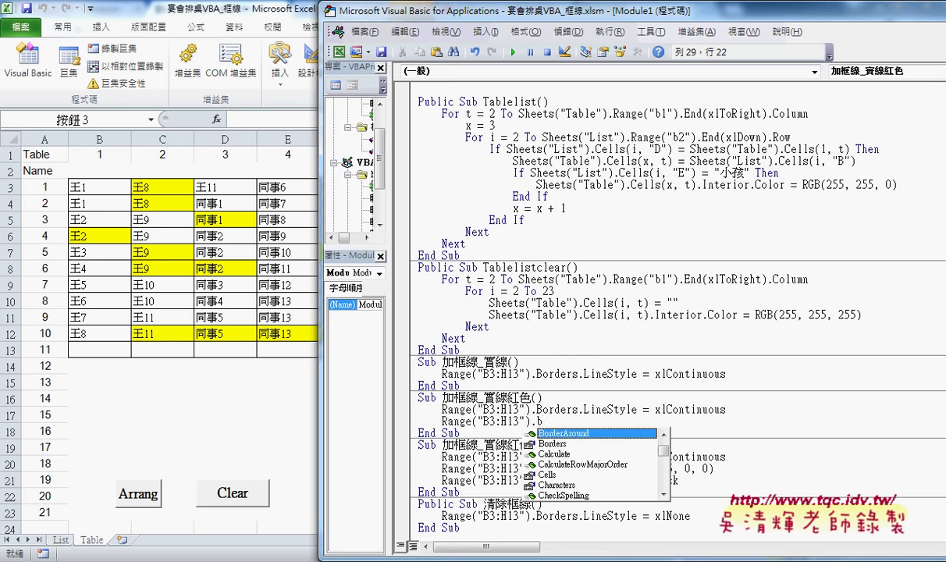
key("Down")
key("space")
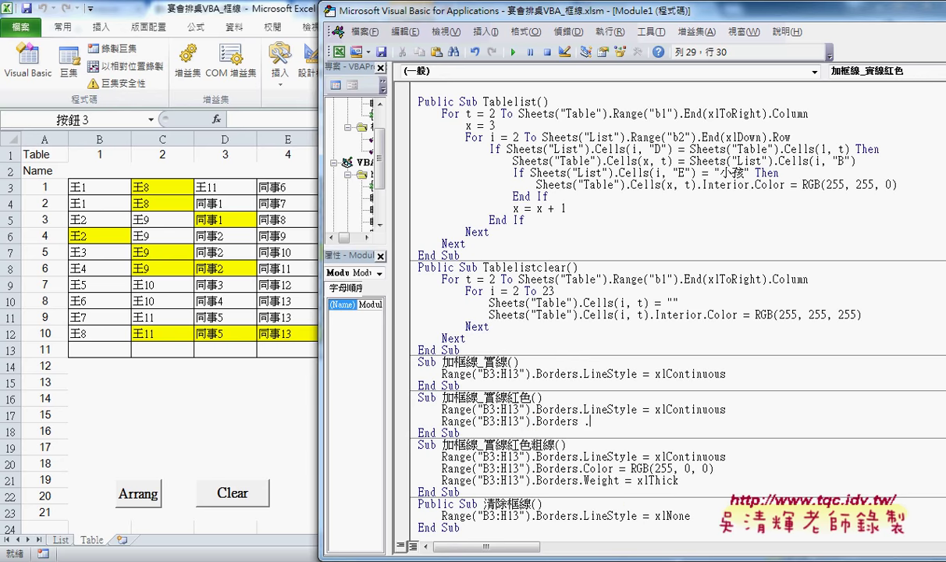
key("BackSpace")
type(".")
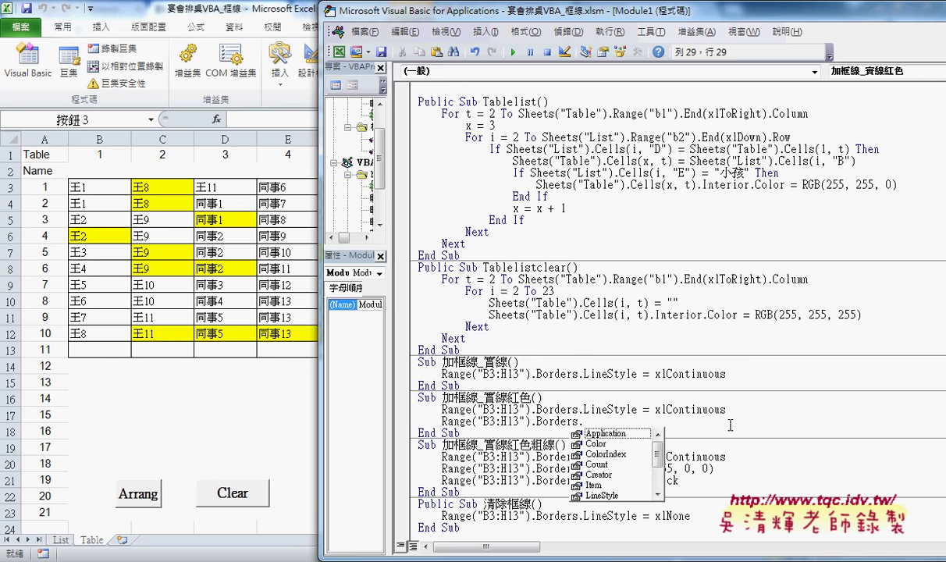
type("c")
key("space")
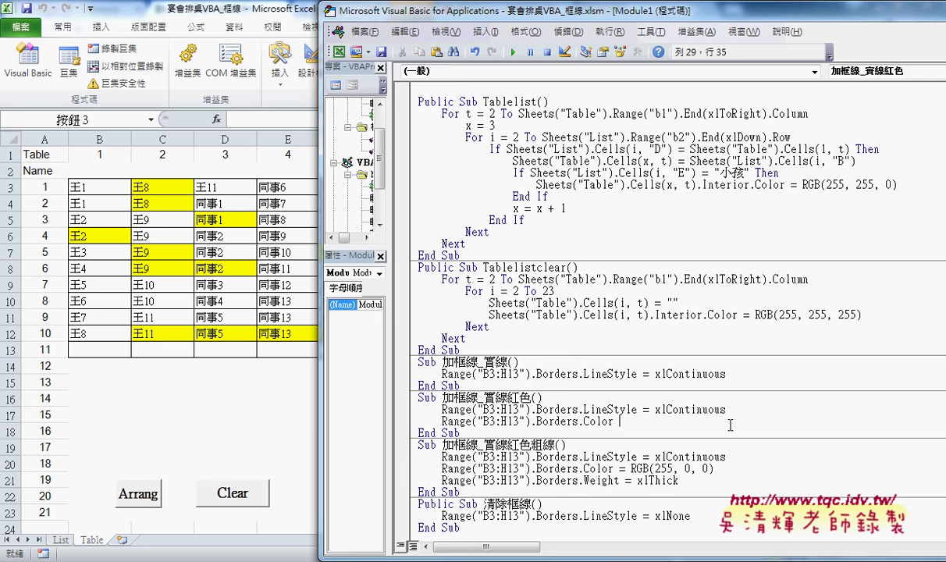
type("=")
type("rg")
type("b(")
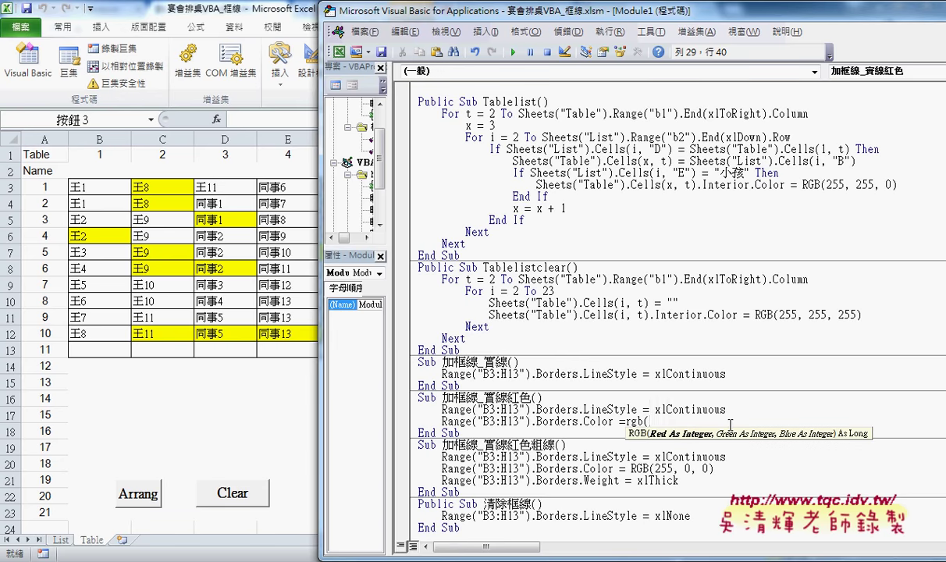
type("255")
type(",0,0")
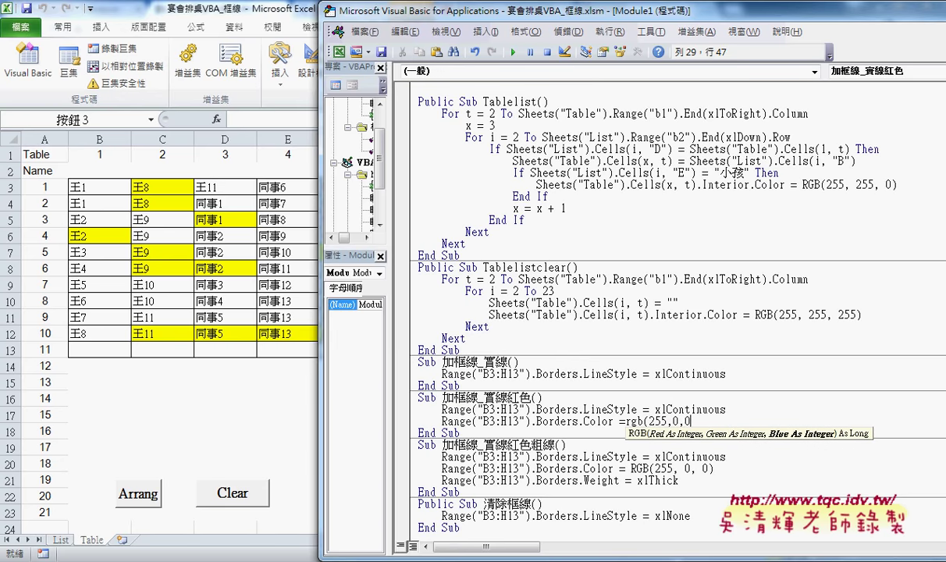
type(")")
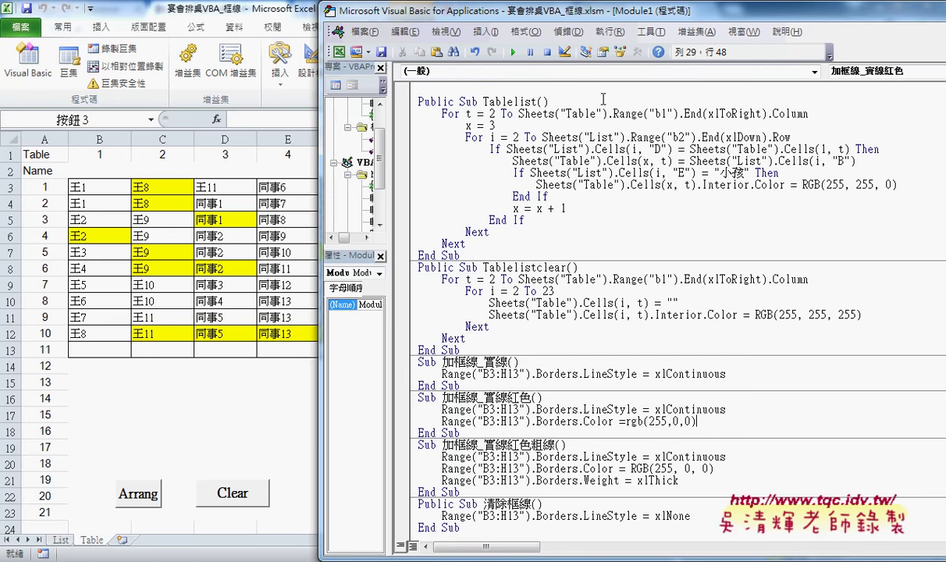
left_click_drag(594, 14, 869, 20)
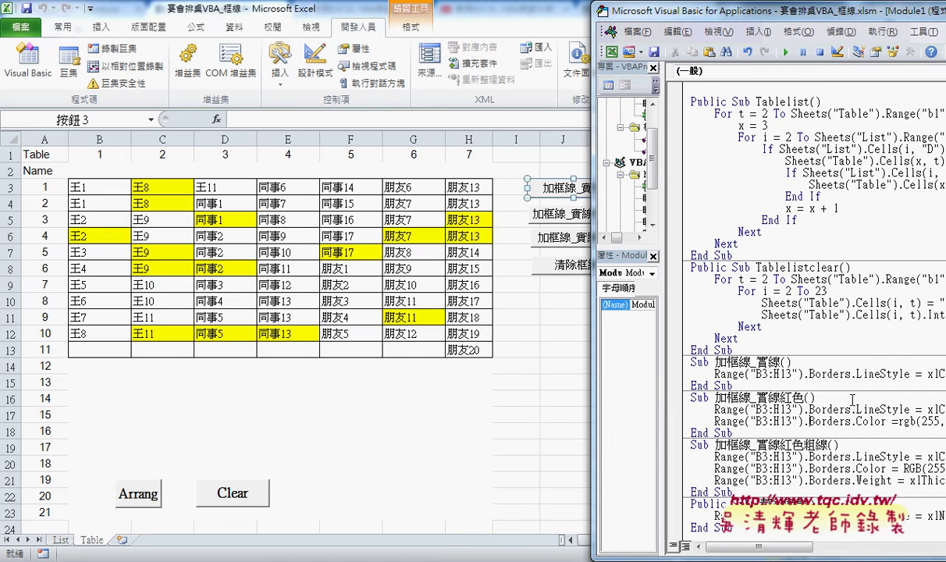
left_click(785, 53)
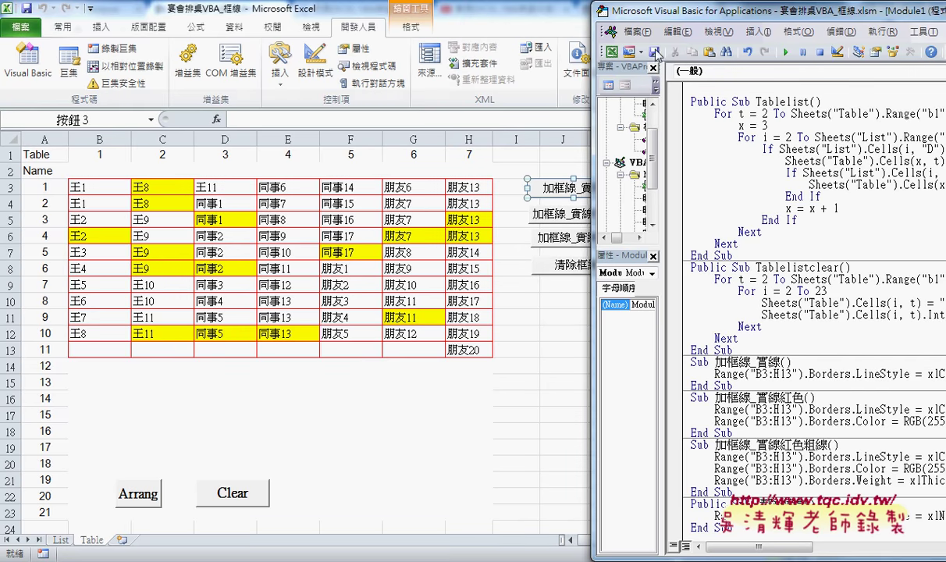
- Replace .Weight = xlThick in 加框線_實線紅色粗線 with a bare .Weight =
left_click_drag(636, 17, 299, 23)
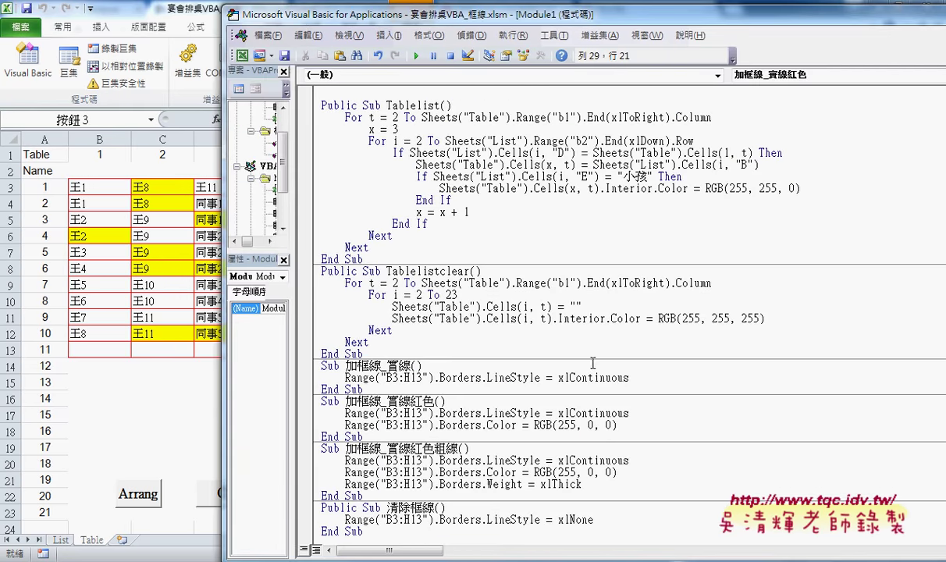
left_click_drag(483, 484, 581, 484)
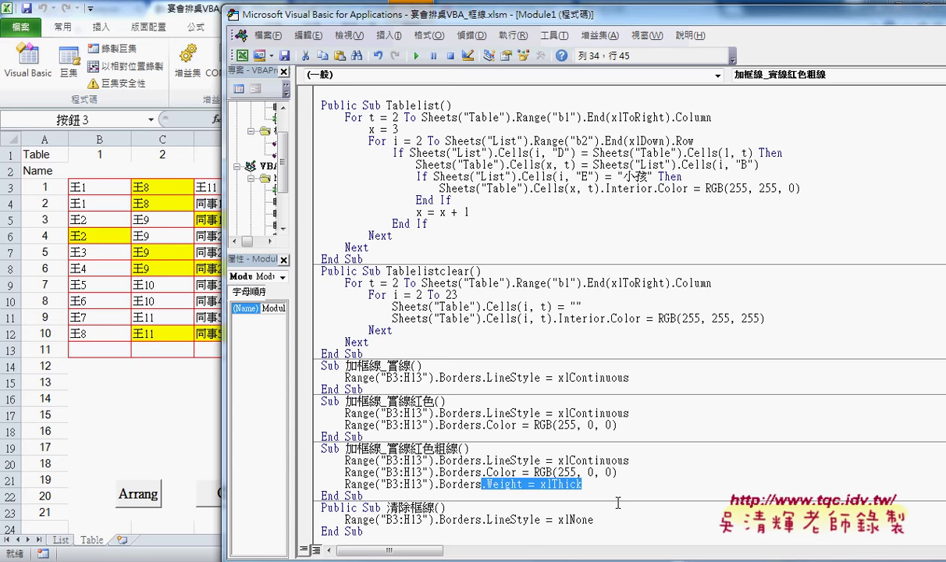
type(".")
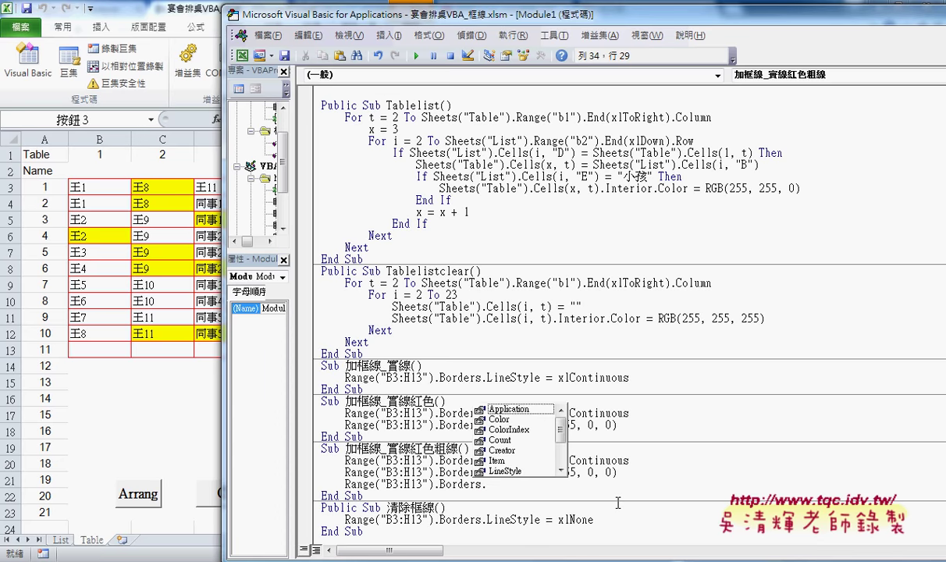
type("w")
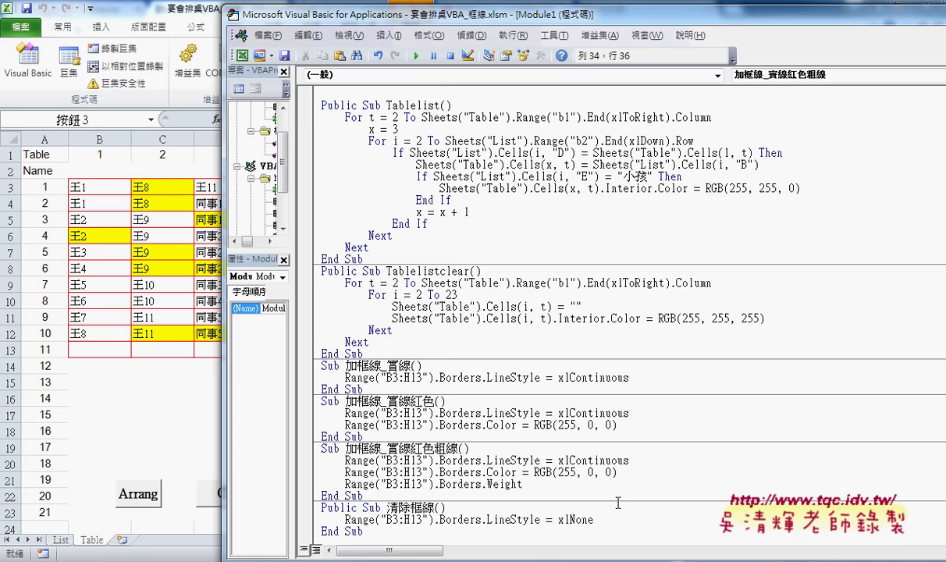
type(" =")
left_click(512, 484)
- Look up the XlBorderWeight constants via F1 help on Weight and copy xlThick
key("F1")
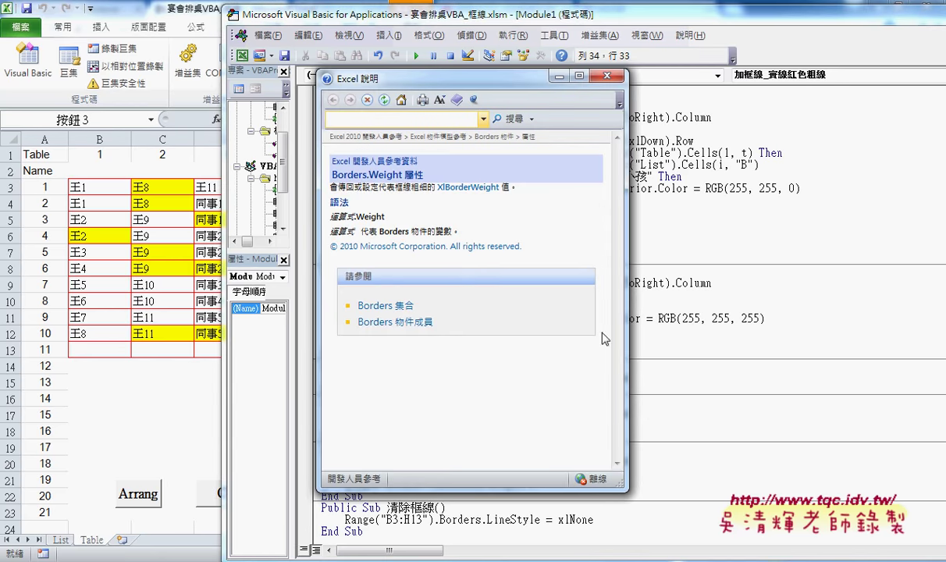
left_click(477, 188)
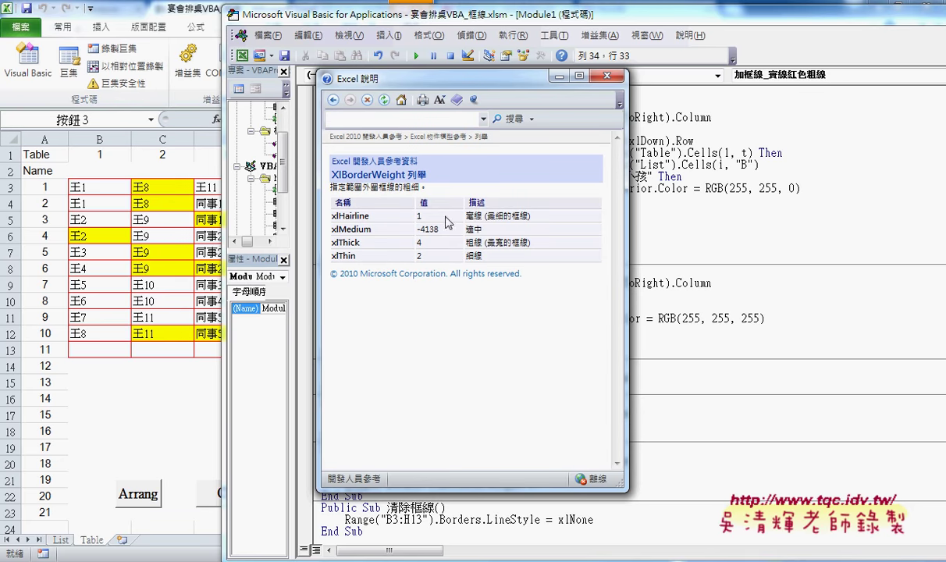
mouse_move(466, 216)
left_mouse_down()
mouse_move(488, 221)
mouse_move(486, 246)
mouse_move(466, 256)
left_mouse_up()
mouse_move(360, 207)
left_mouse_down()
mouse_move(331, 219)
mouse_move(334, 248)
left_mouse_up()
right_click(334, 247)
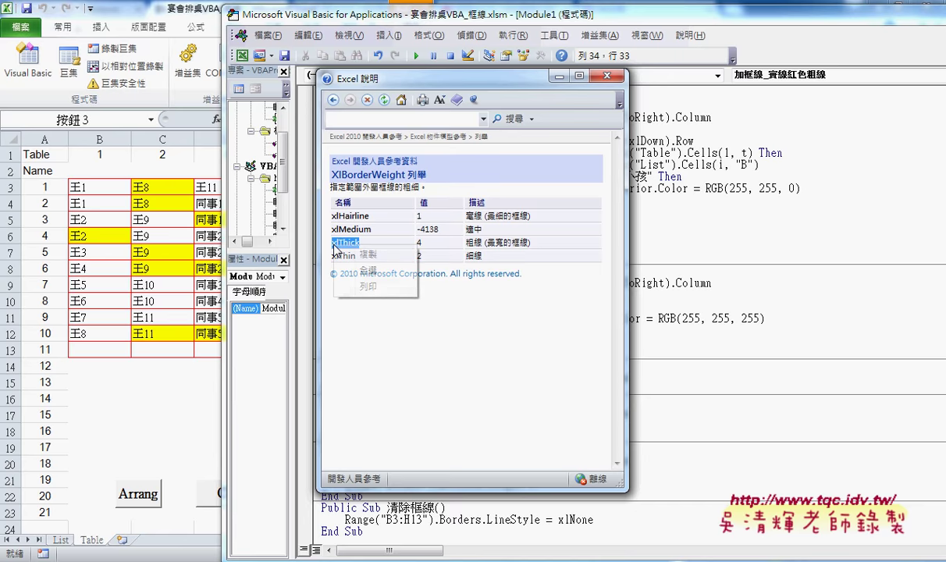
left_click(347, 253)
- Paste xlThick after Borders.Weight = in the thick red border macro
left_click(607, 79)
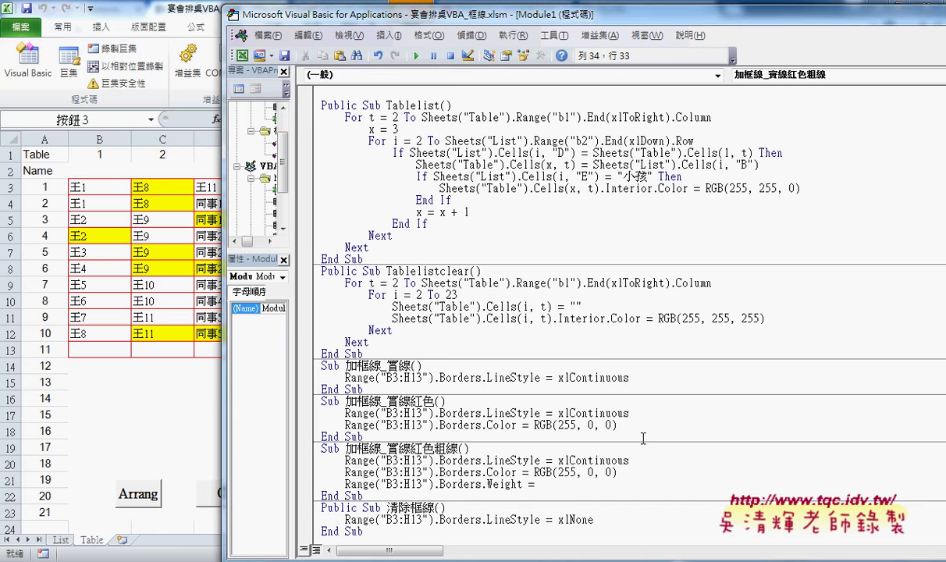
key("End")
type("=")
key("ctrl+v")
- Run 加框線_實線紅色粗線 to give B3:H13 thick red borders
left_click_drag(569, 17, 697, 18)
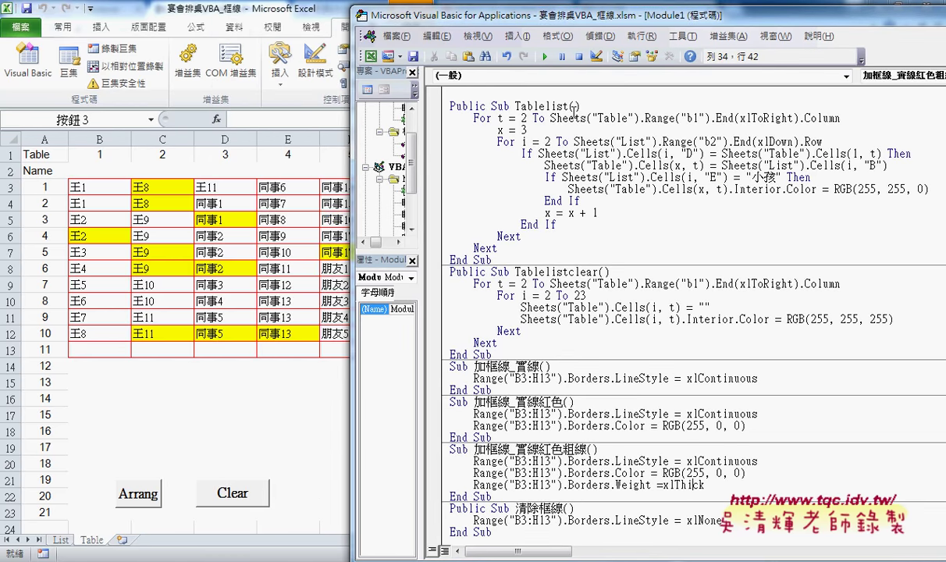
left_click(544, 57)
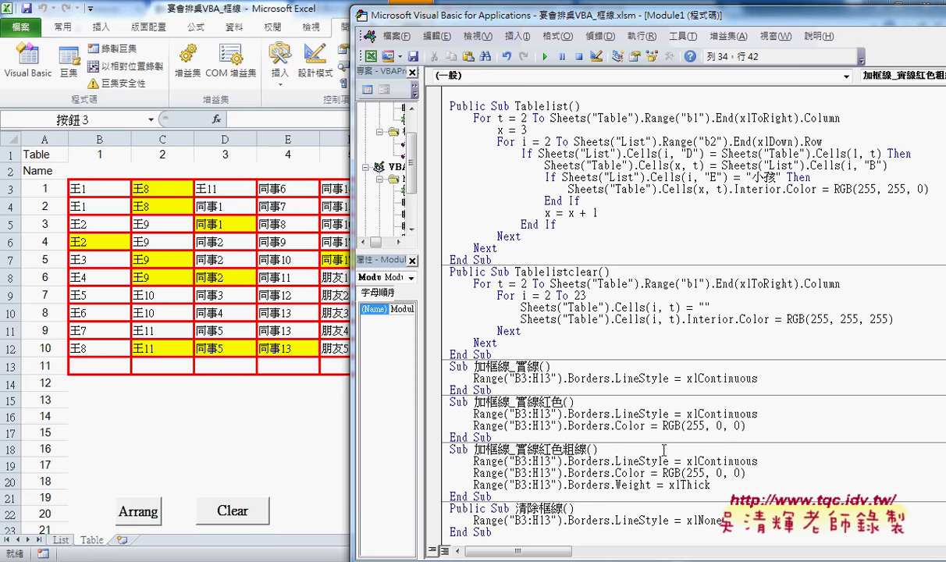
scroll(692, 521, "down", 1)
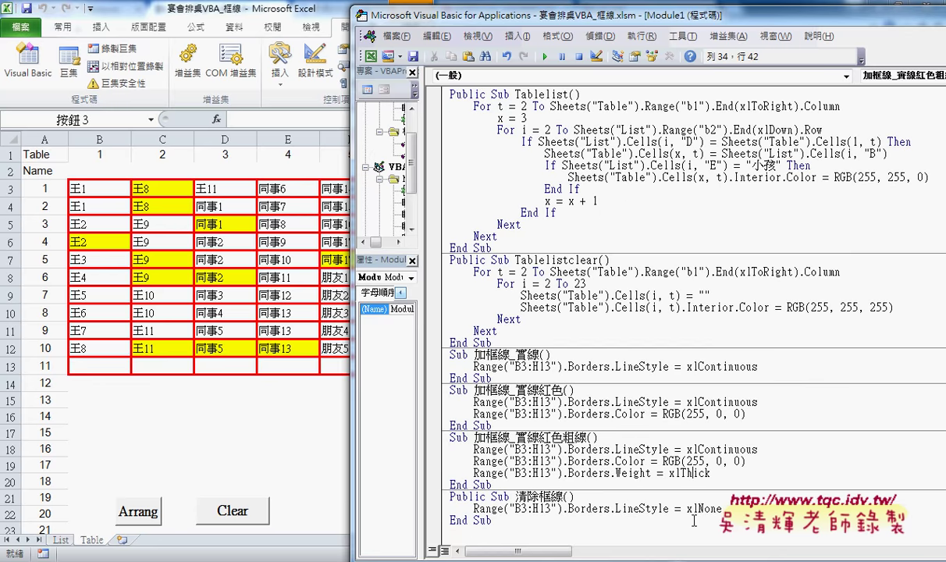
- Set the 清除框線 line to Borders.LineStyle = xlNone, run it, and bring the workbook forward
double_click(686, 366)
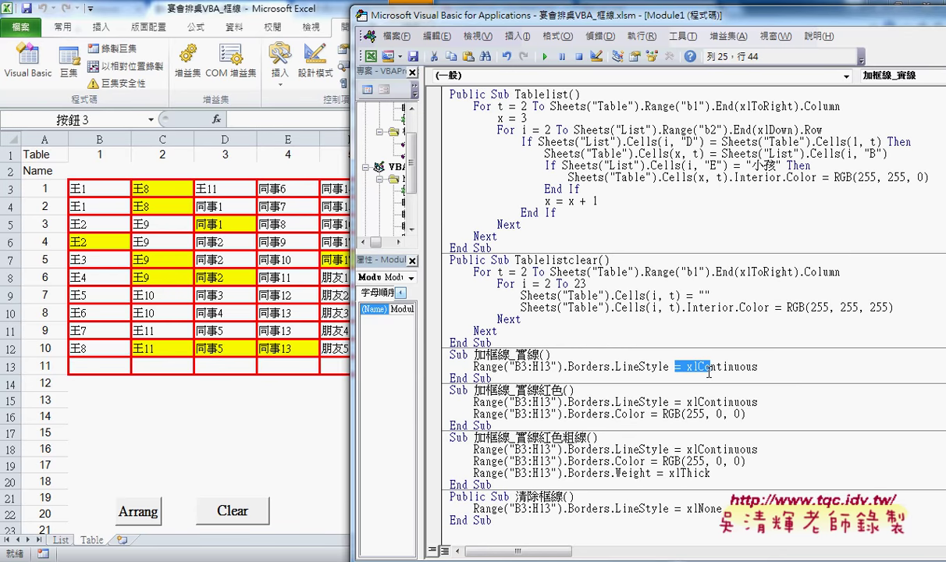
double_click(688, 508)
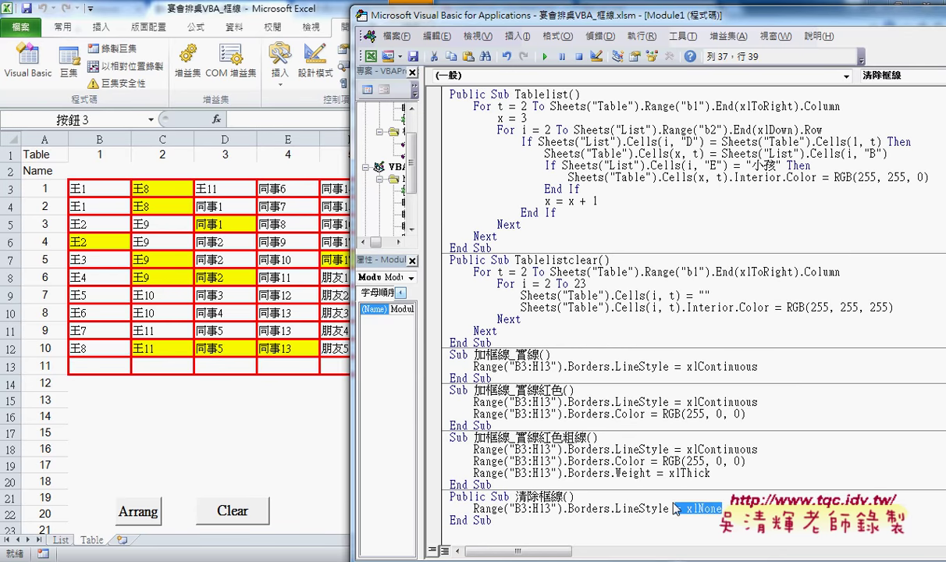
left_click_drag(675, 508, 716, 511)
type("=")
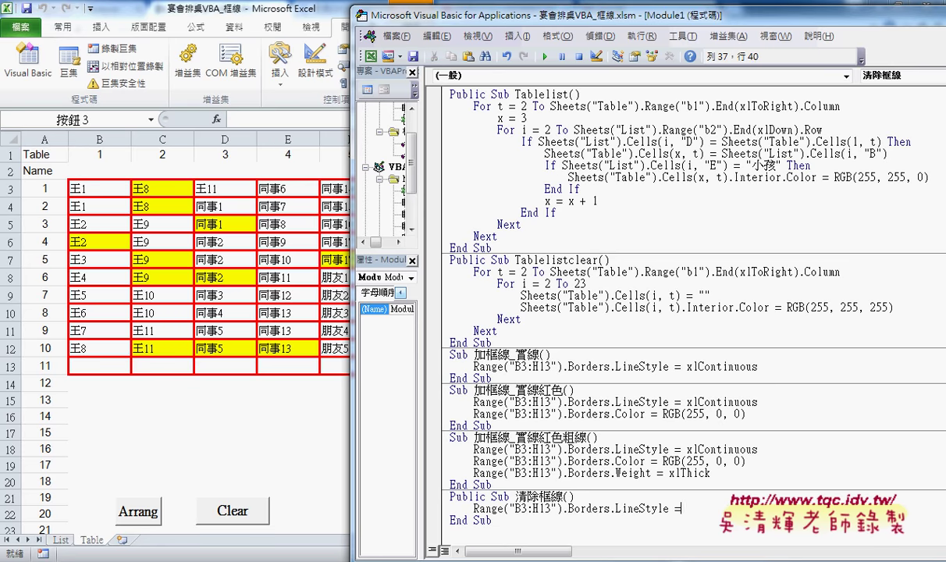
type("xl")
type("none")
left_click(641, 508)
left_click(544, 58)
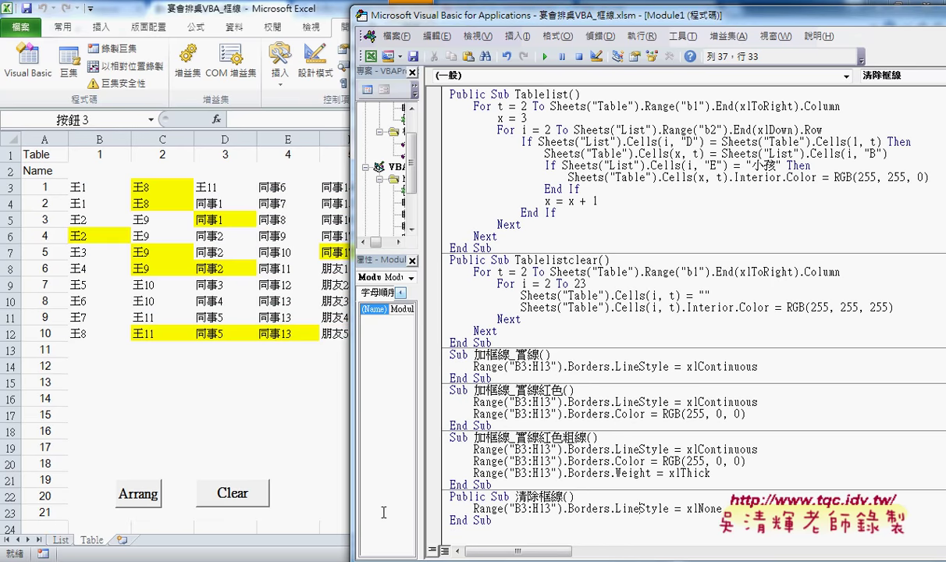
left_click(277, 374)
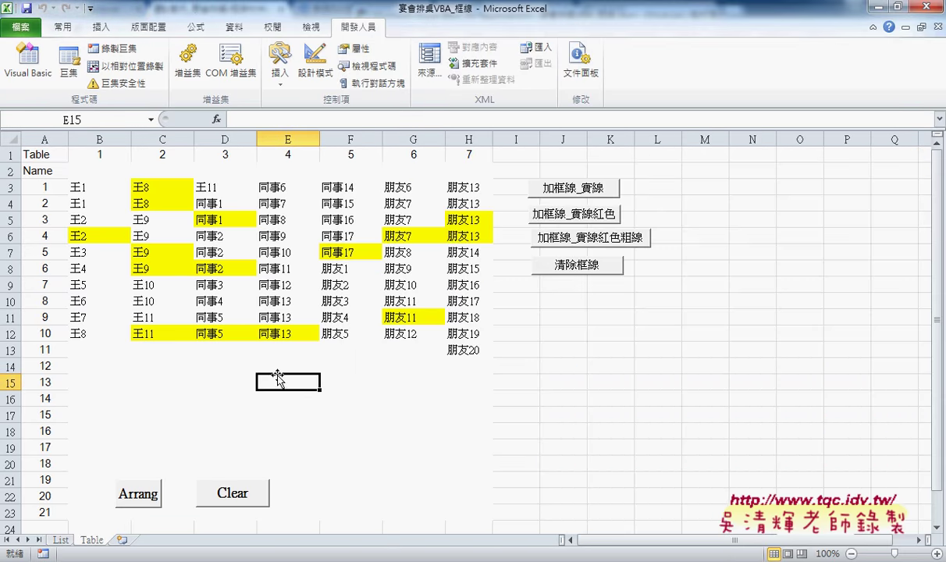
- Test 加框線_實線, 加框線_實線紅色, 加框線_實線紅色粗線 and 清除框線 in turn on B3:H13
left_click(565, 192)
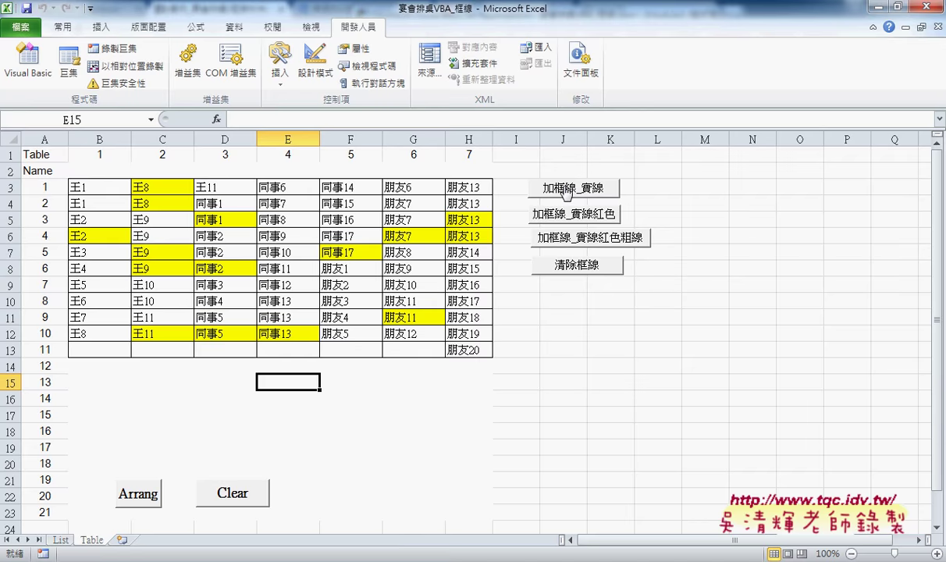
left_click(578, 223)
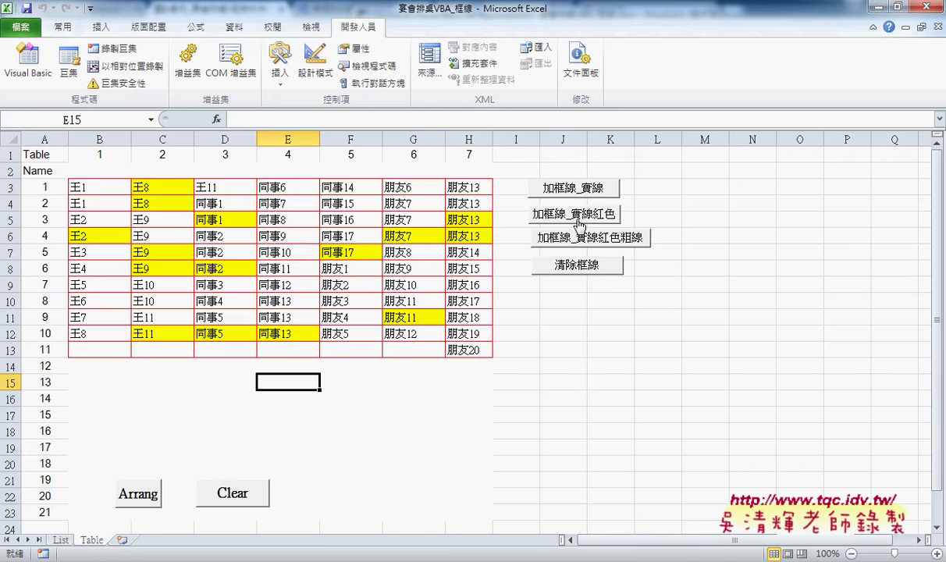
left_click(610, 245)
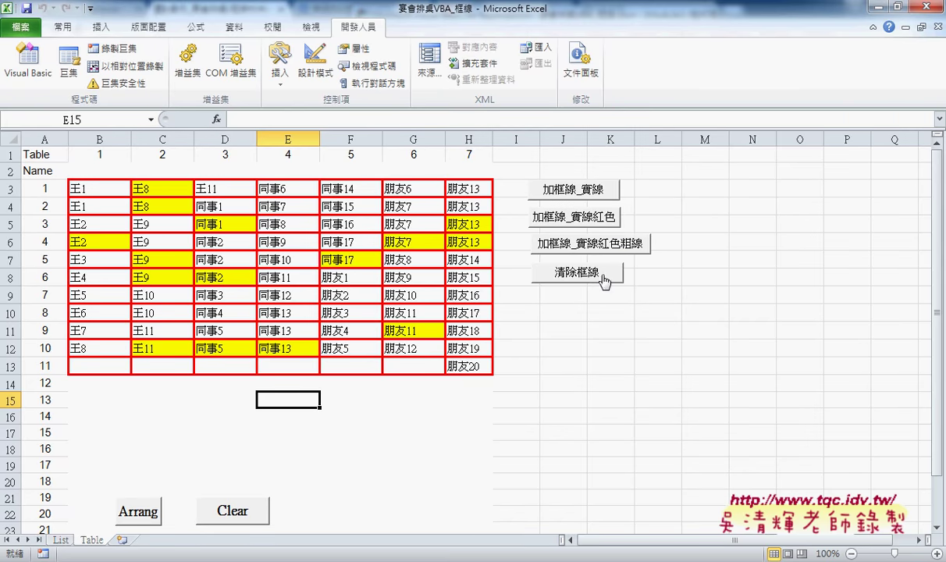
left_click(603, 272)
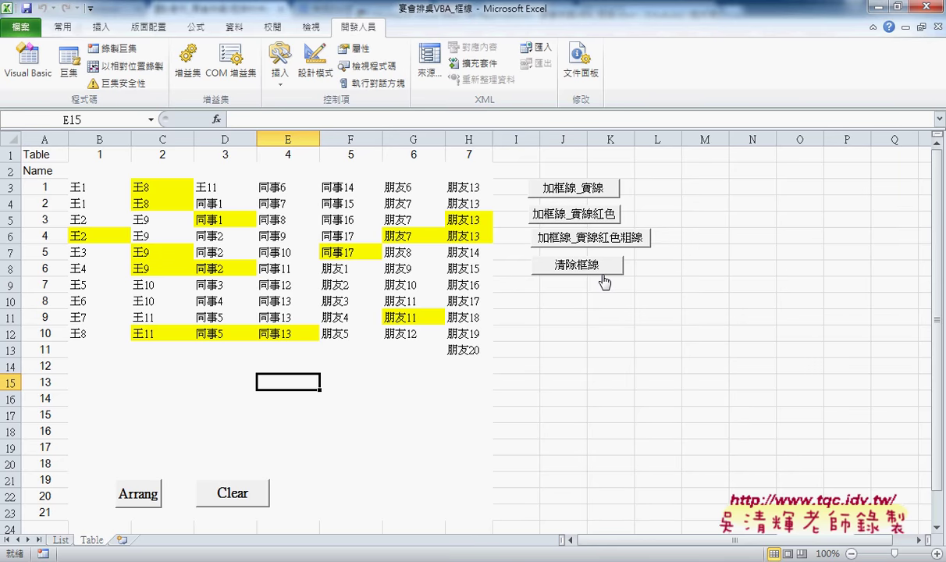
- Refill the Table sheet's borderless seating plan for tables 1 to 7
left_click(230, 498)
left_click(141, 497)
left_click_drag(605, 297, 640, 306)
mouse_move(454, 379)
left_mouse_down()
mouse_move(514, 335)
mouse_move(528, 306)
mouse_move(533, 329)
left_mouse_up()
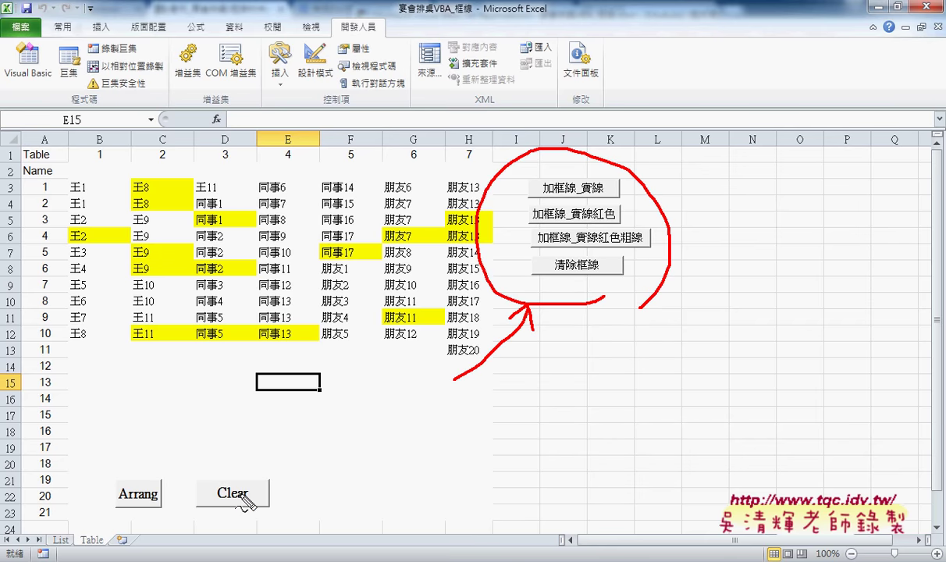
key("Escape")
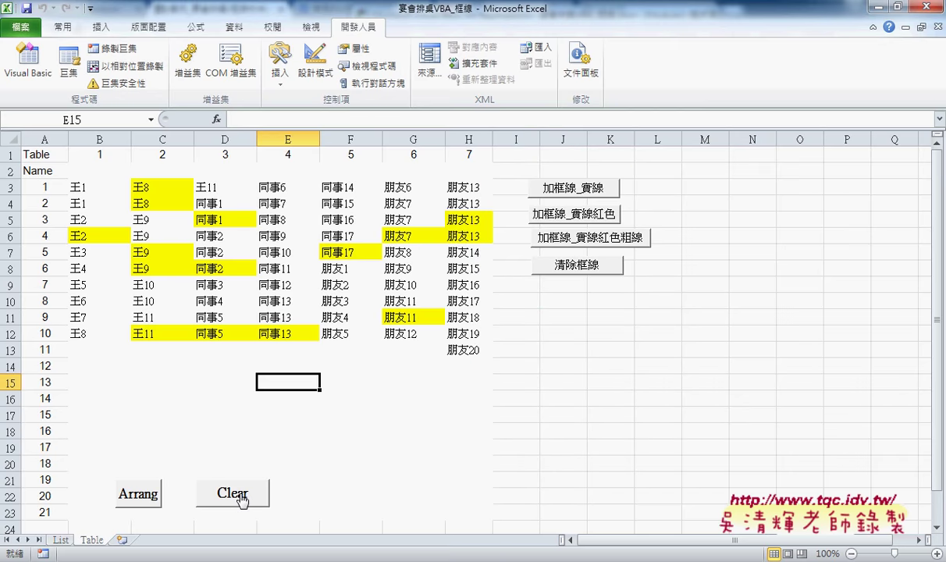
mouse_move(336, 561)
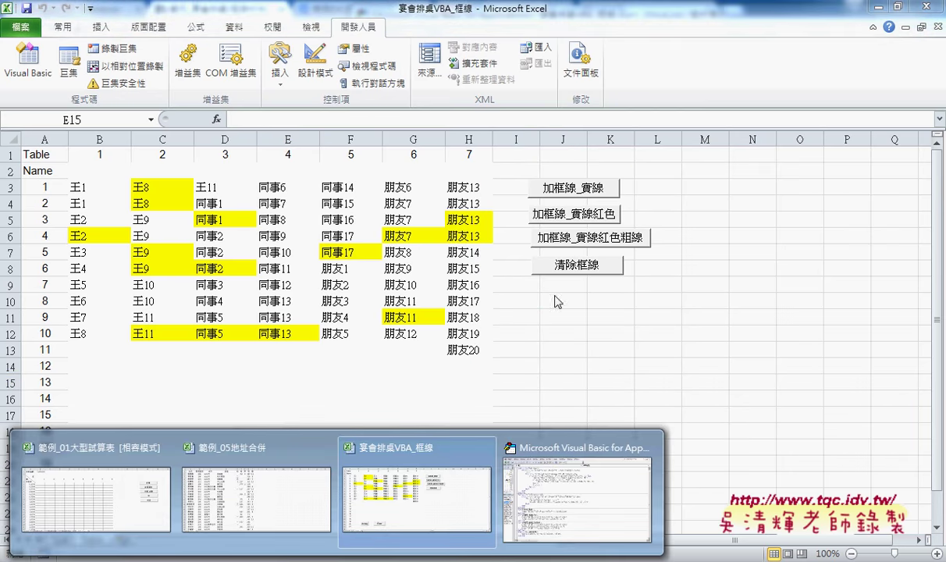
- In 範例_01大型試算表, run the year macro with 10 years
mouse_move(73, 507)
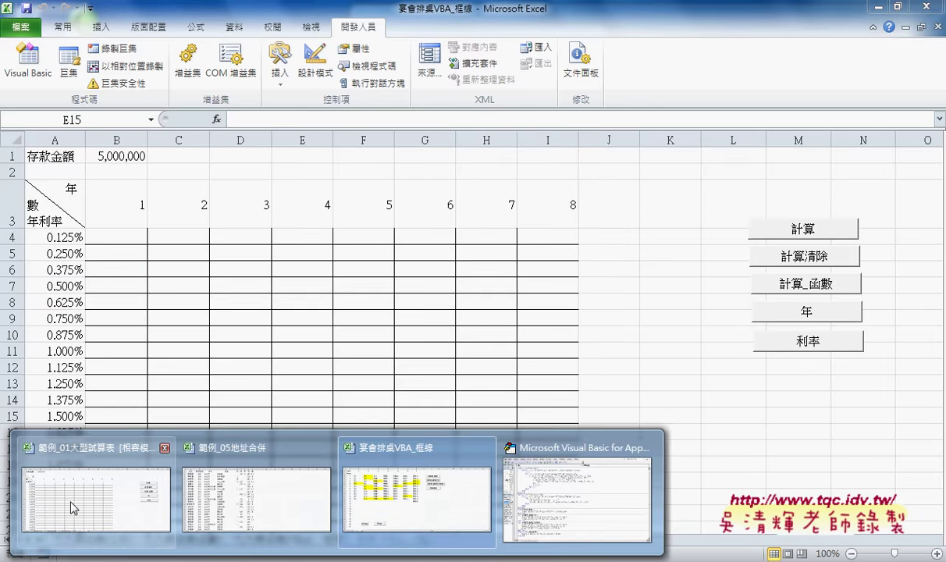
left_click(73, 507)
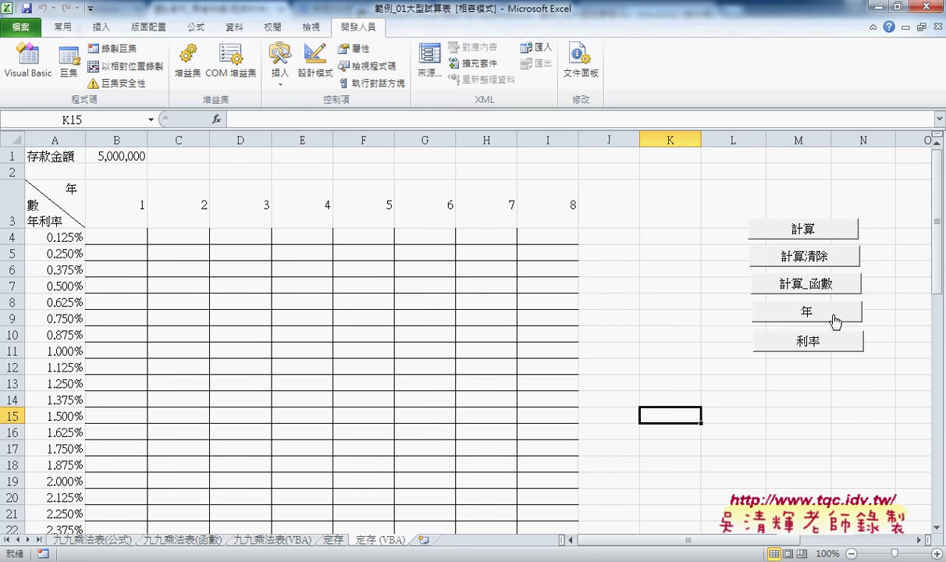
left_click(805, 316)
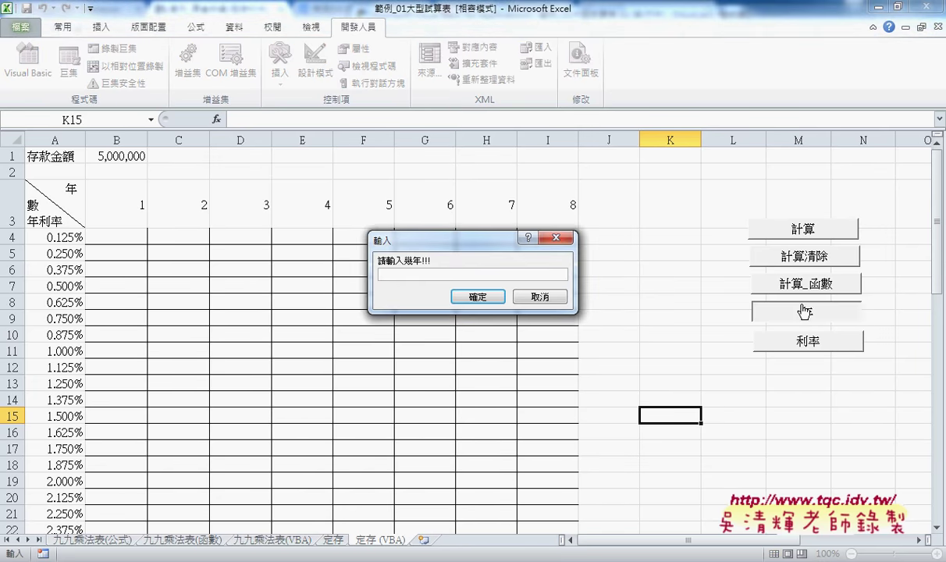
type("10")
left_click(481, 297)
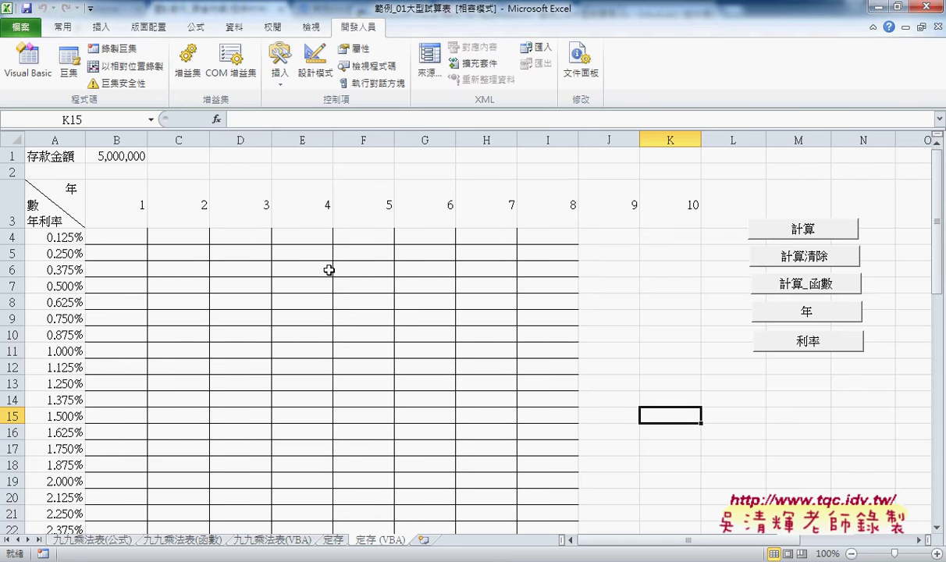
mouse_move(117, 236)
left_mouse_down()
mouse_move(629, 235)
mouse_move(688, 497)
left_mouse_up()
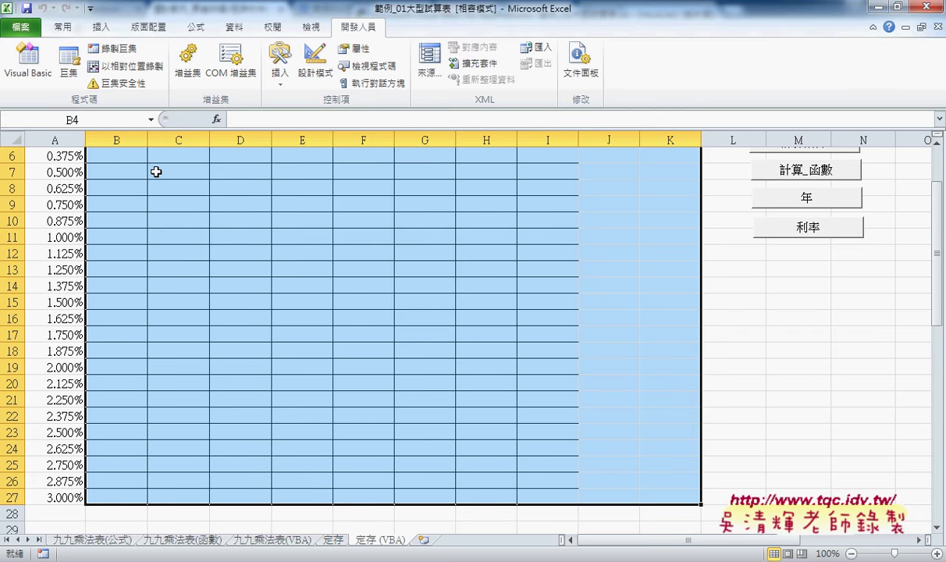
- Rerun the year macro with 5 years, then return to 宴會排桌VBA_框線
scroll(428, 315, "up", 2)
left_click(830, 323)
type("5")
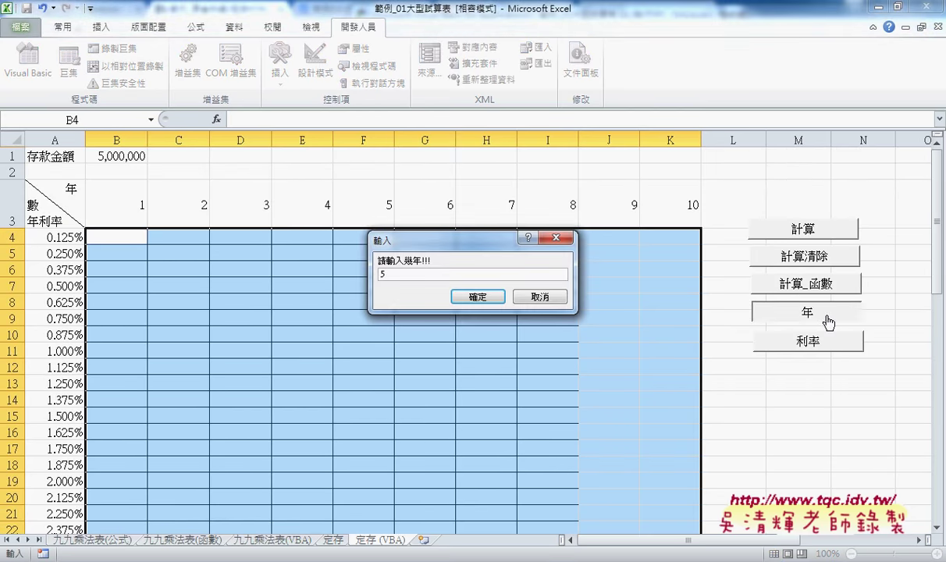
key("Return")
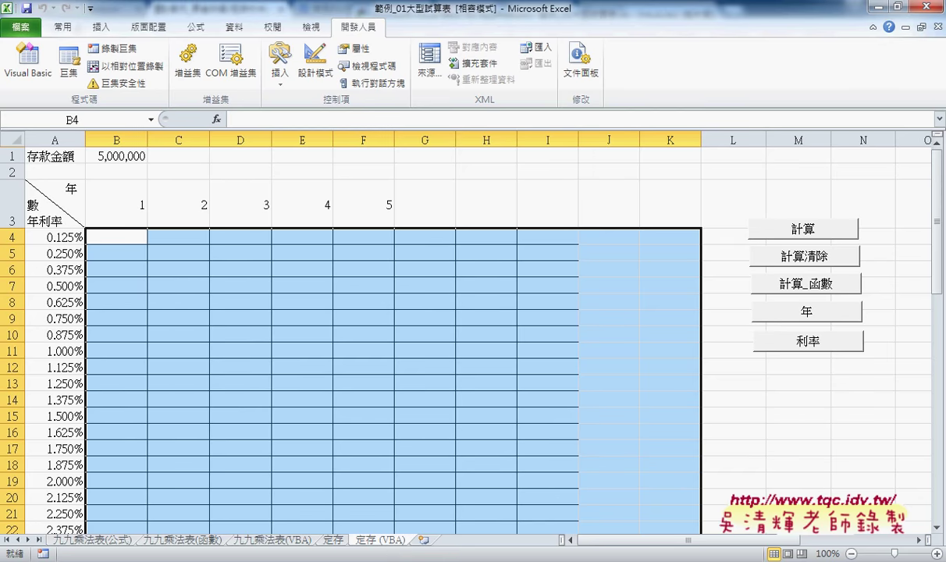
left_click(374, 558)
left_click(416, 491)
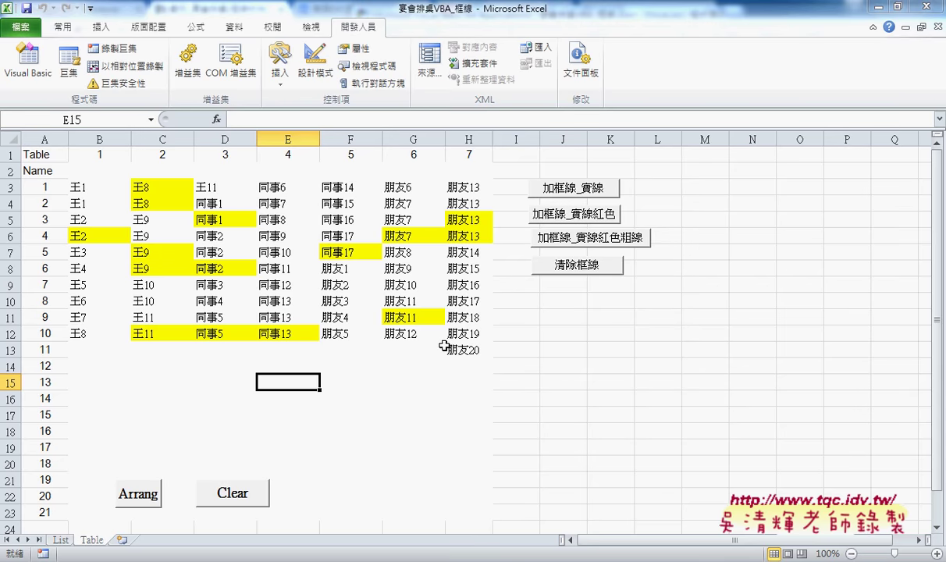
left_click(153, 493)
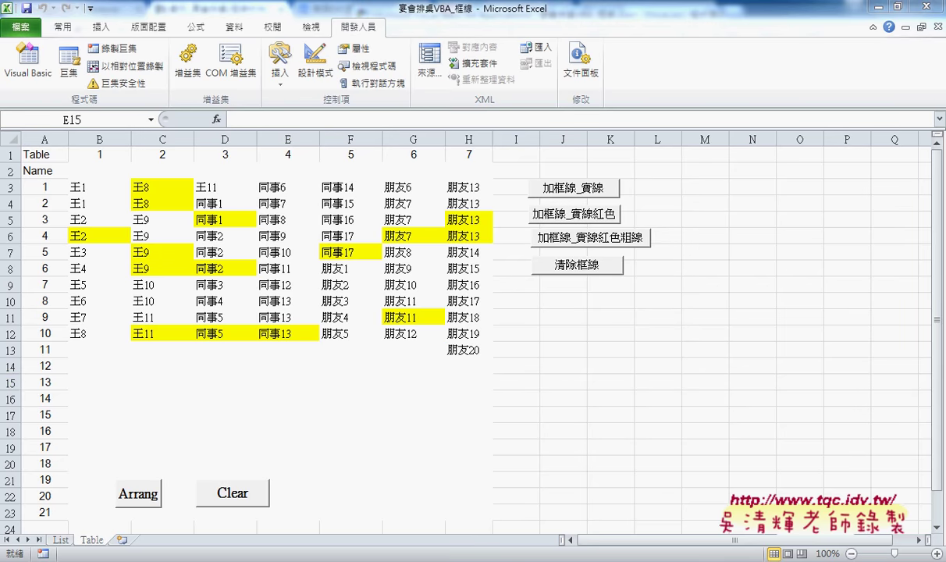
- Back in Chrome, open 程式碼 from the 範例_宴會排桌(框線物件) Drive folder and view the border macro code
key("alt+Tab")
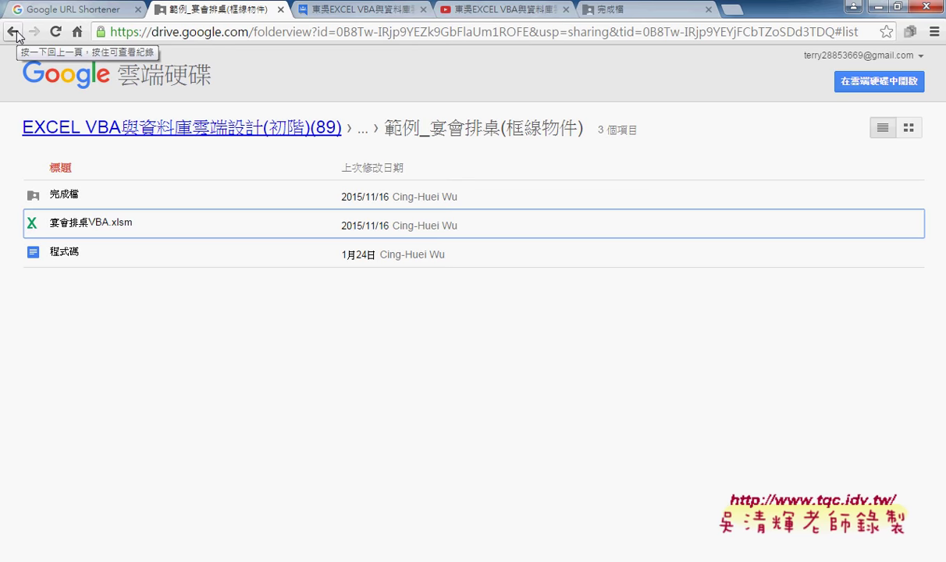
left_click(14, 32)
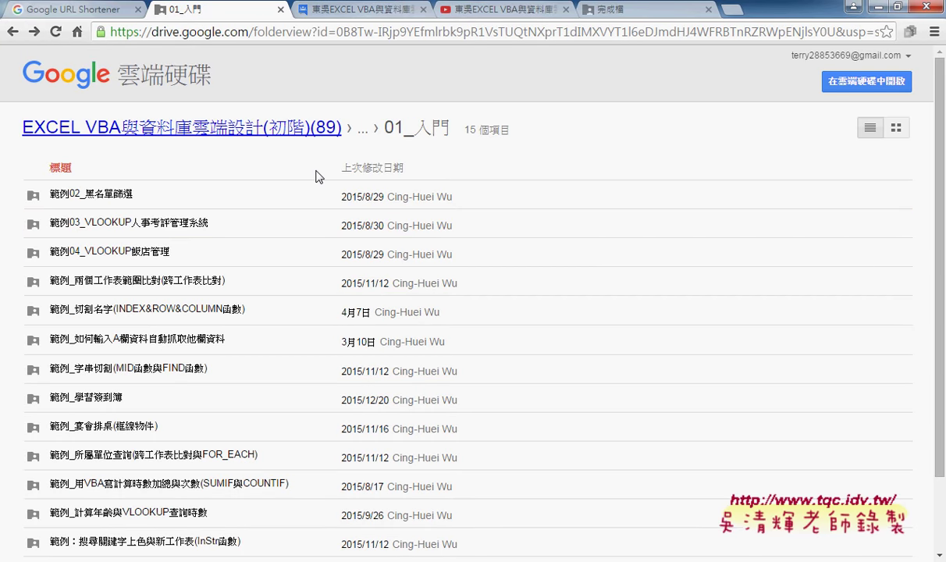
scroll(152, 403, "down", 2)
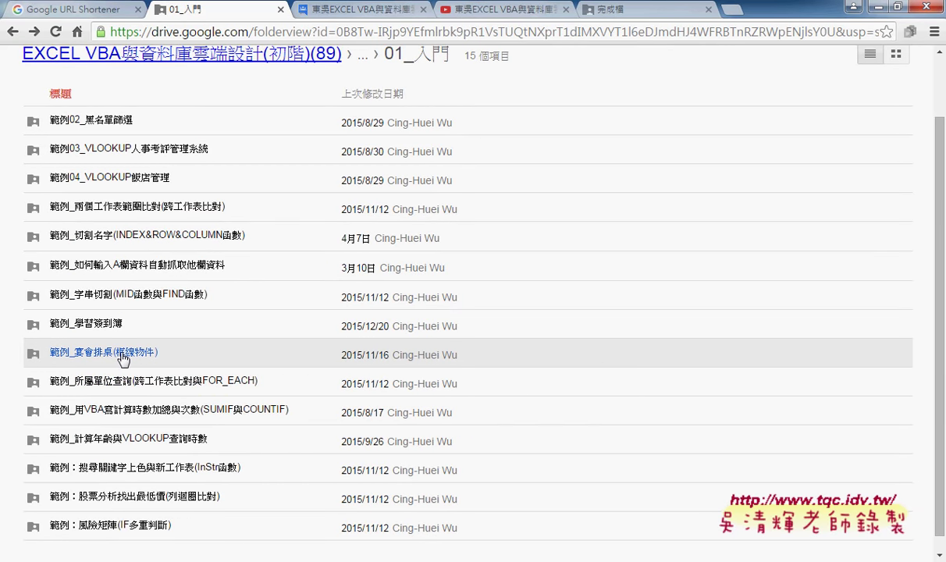
left_click(143, 353)
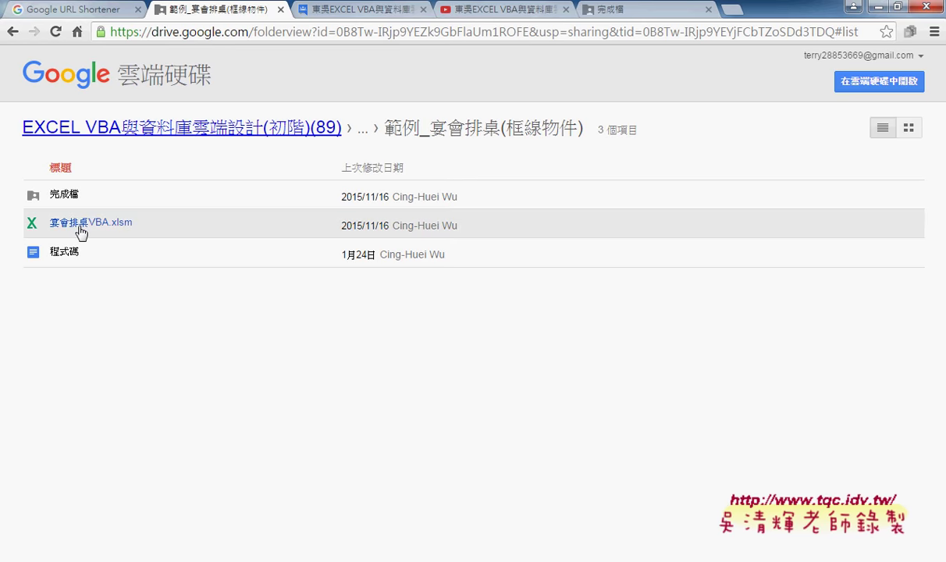
left_click(75, 259)
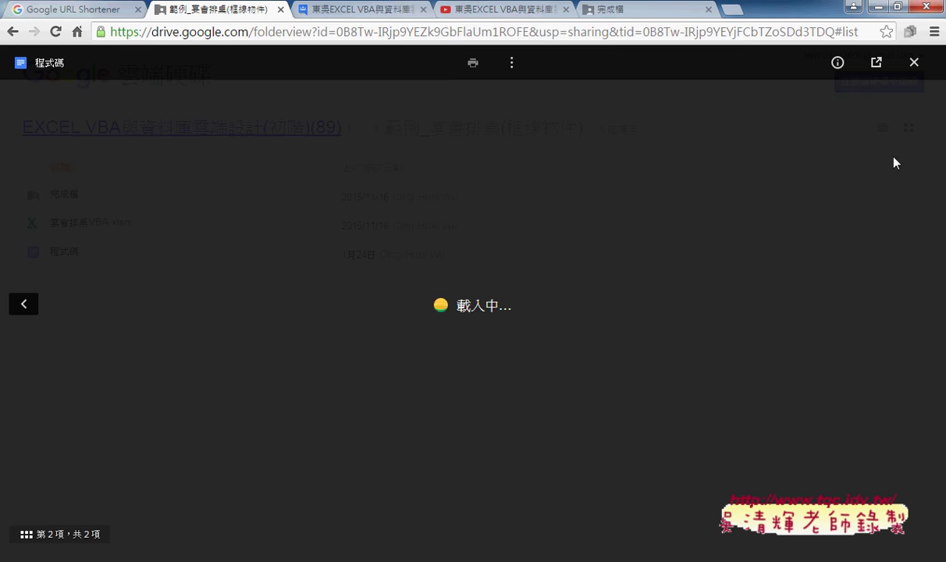
left_click(877, 70)
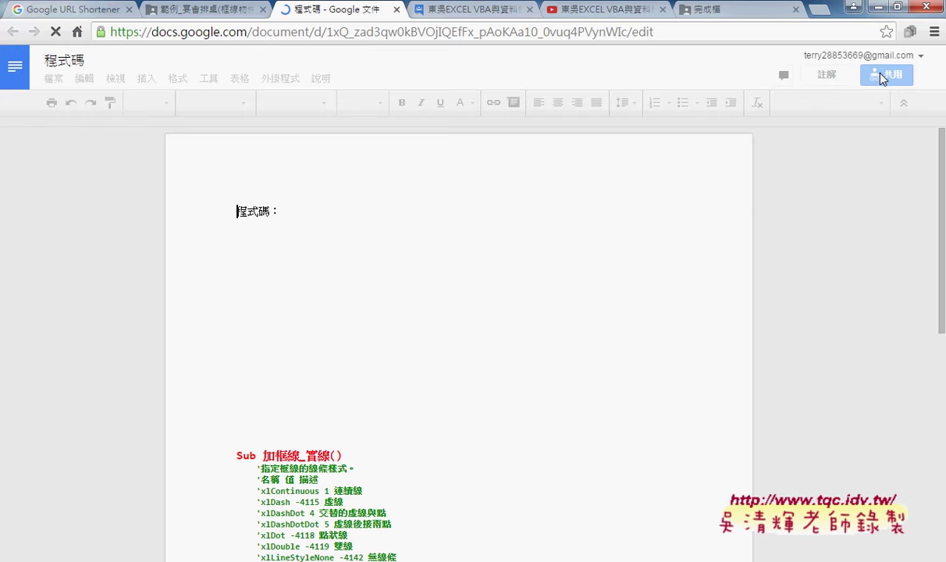
scroll(647, 441, "down", 1)
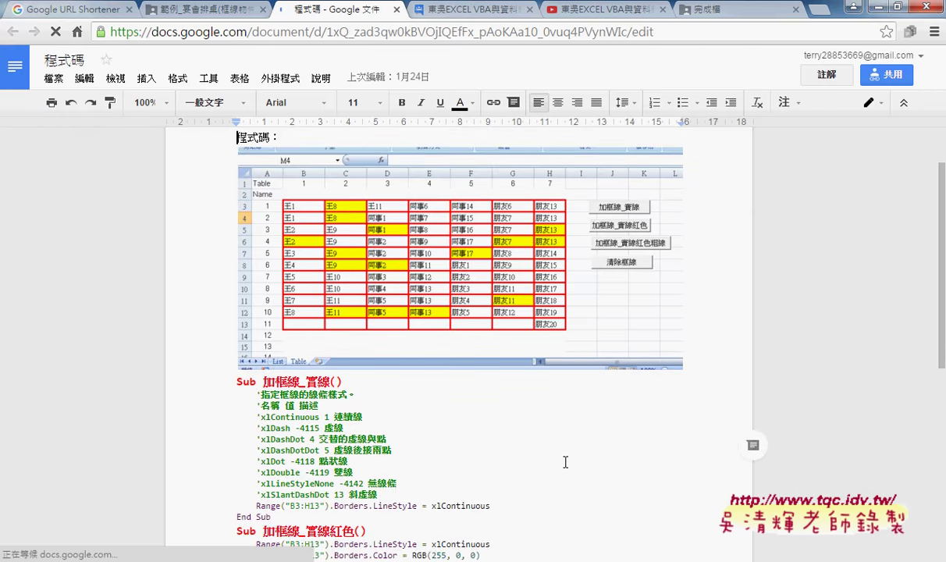